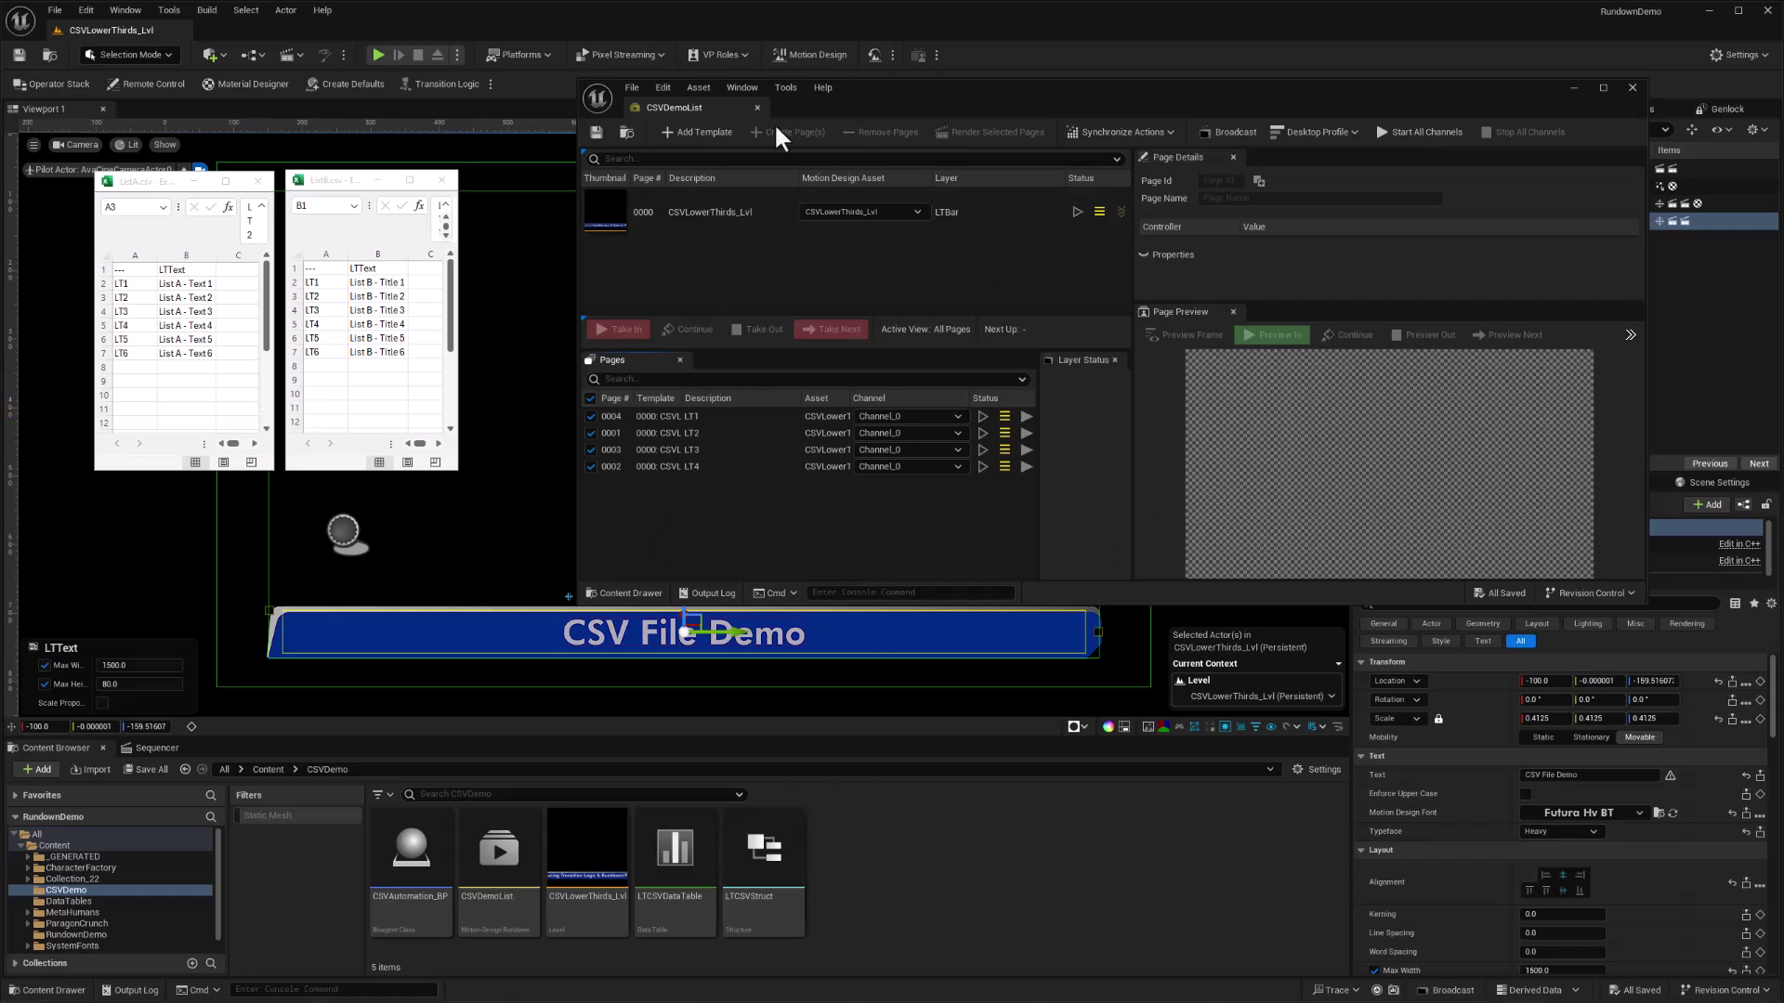
# - Compare the ListA and ListB spreadsheets, pointing out ListA's LTText header and first entry
pyautogui.click(142, 186)
pyautogui.click(331, 190)
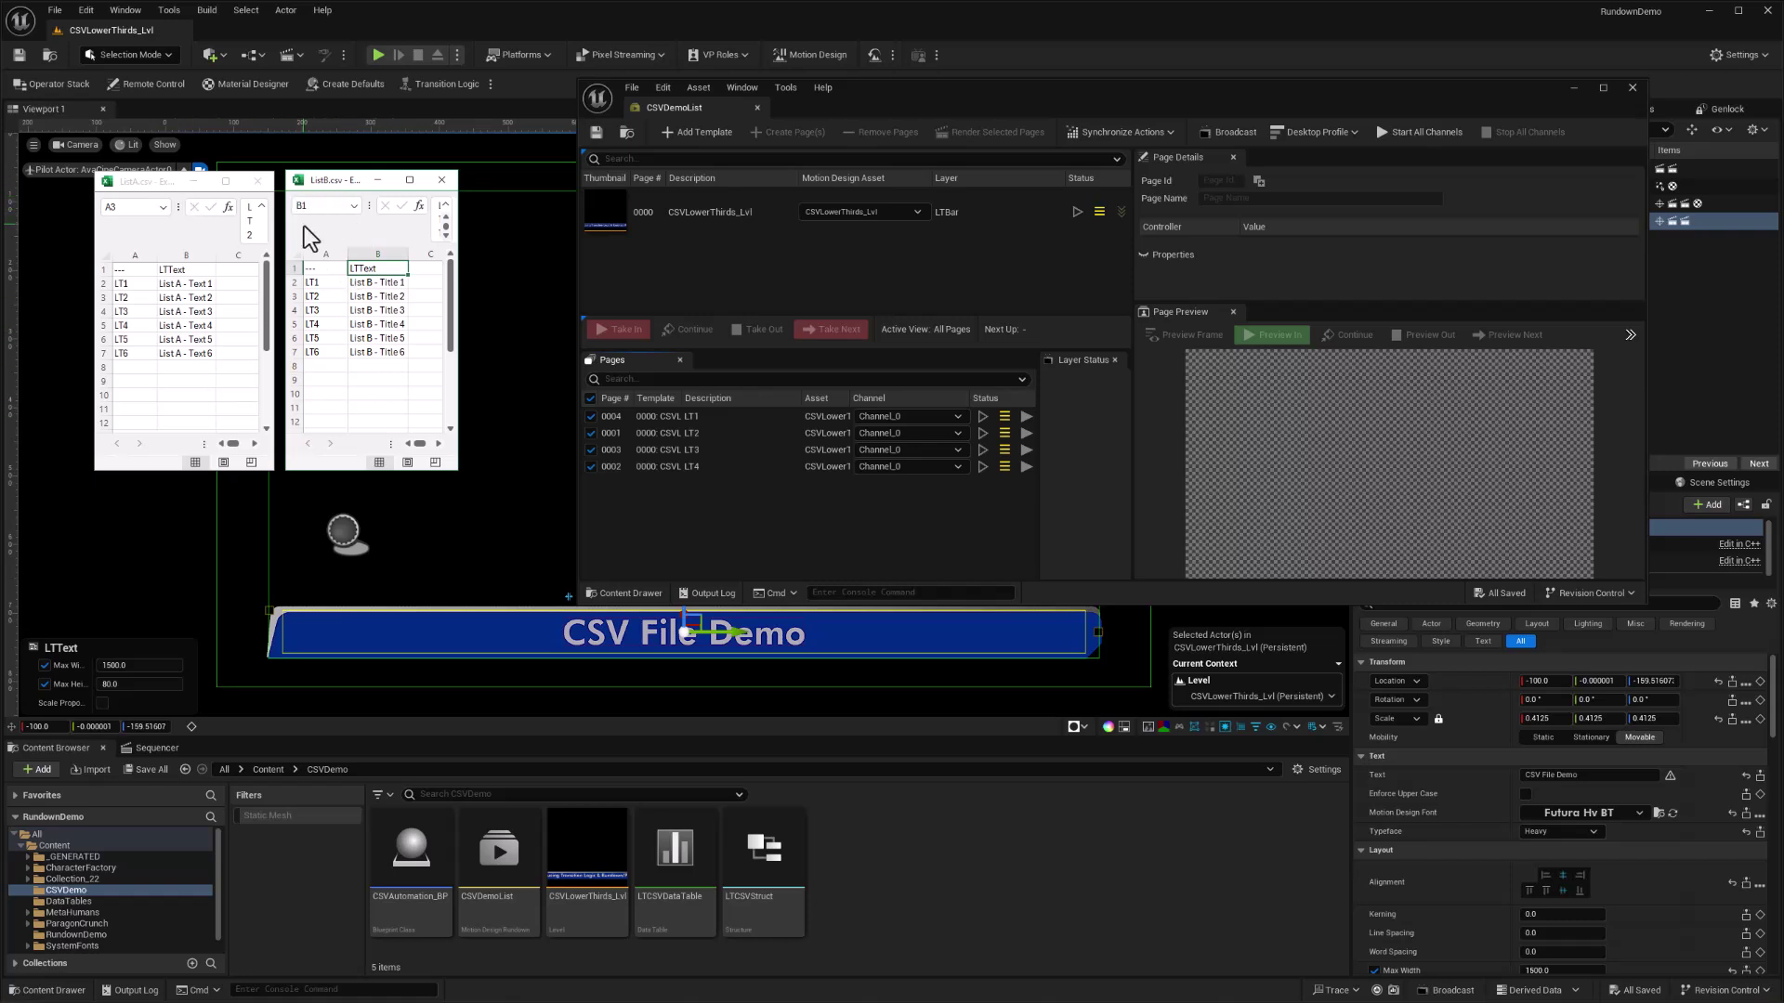
pyautogui.click(137, 186)
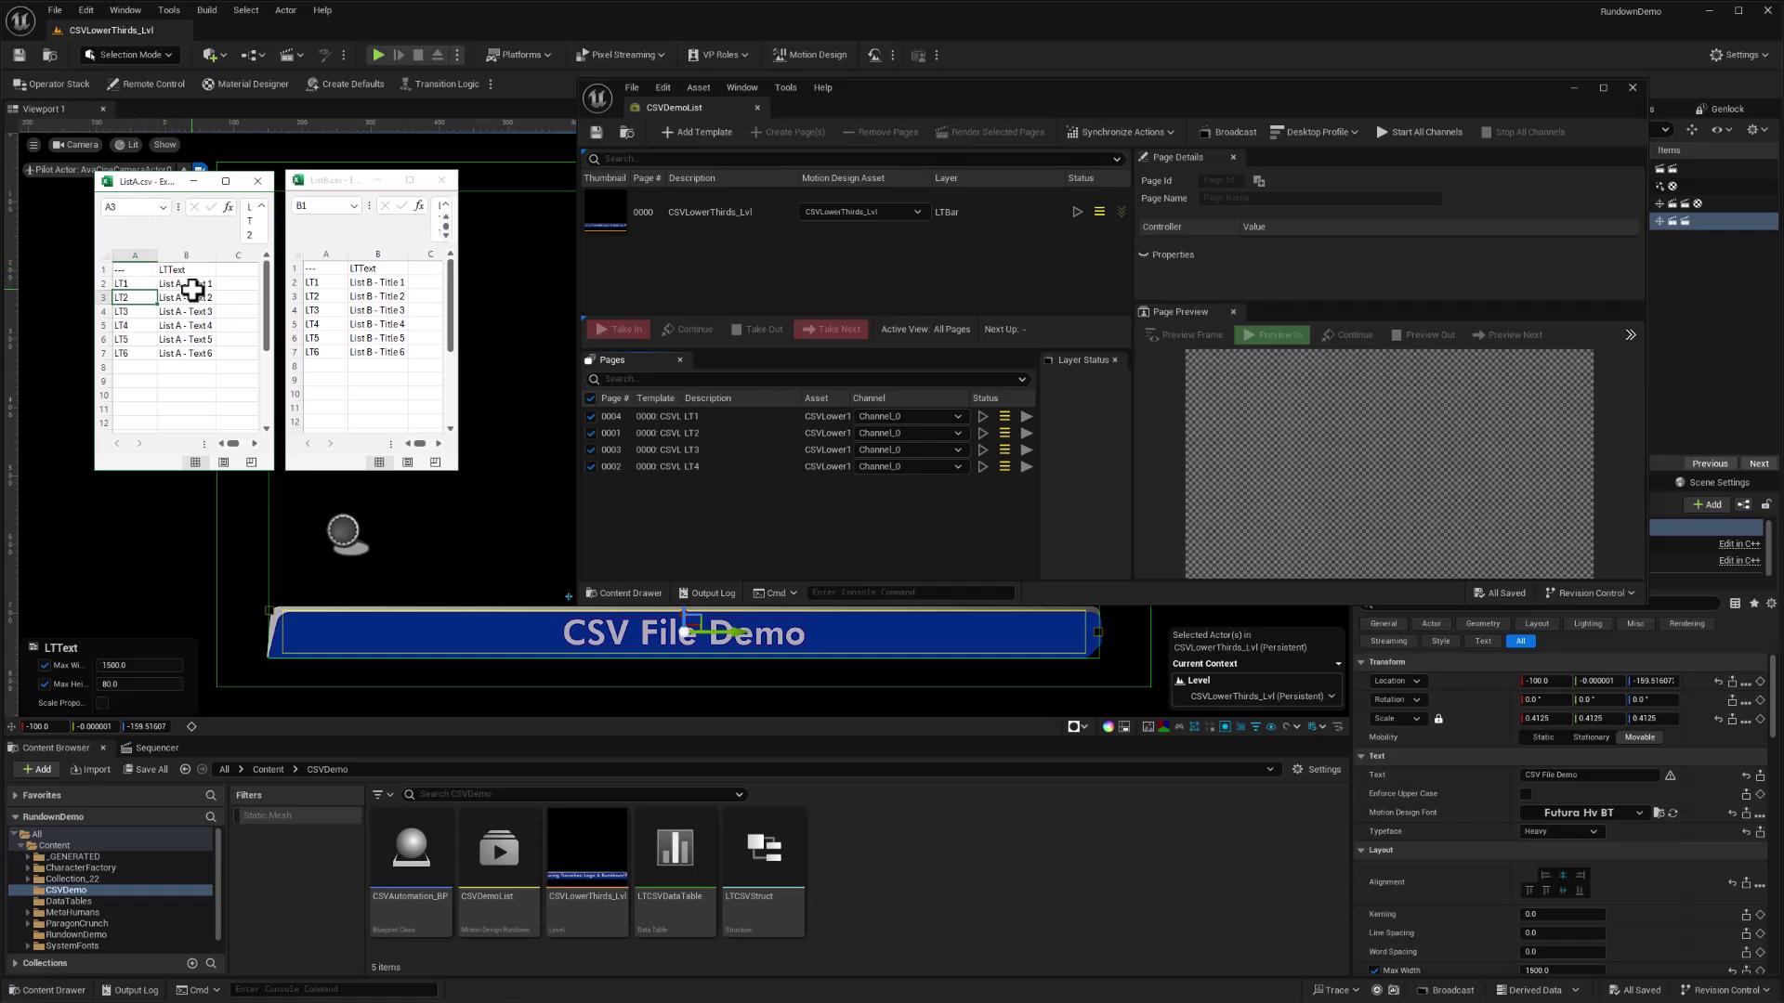
pyautogui.click(180, 268)
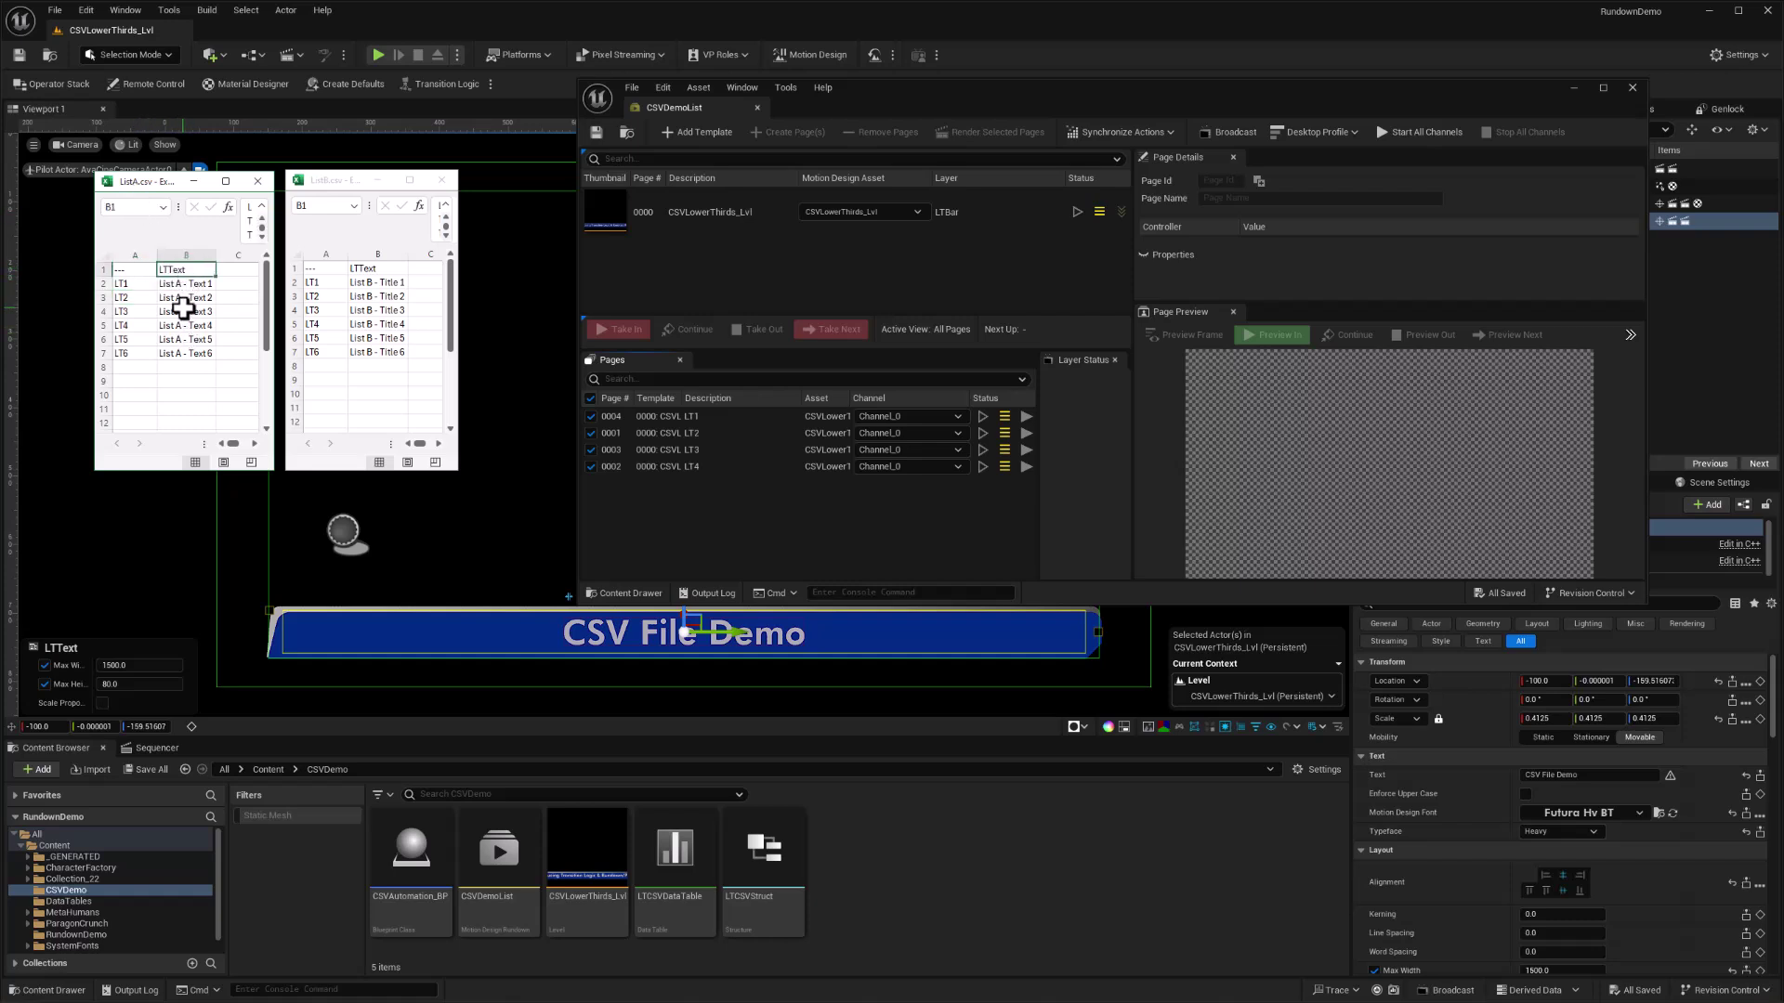
pyautogui.click(174, 282)
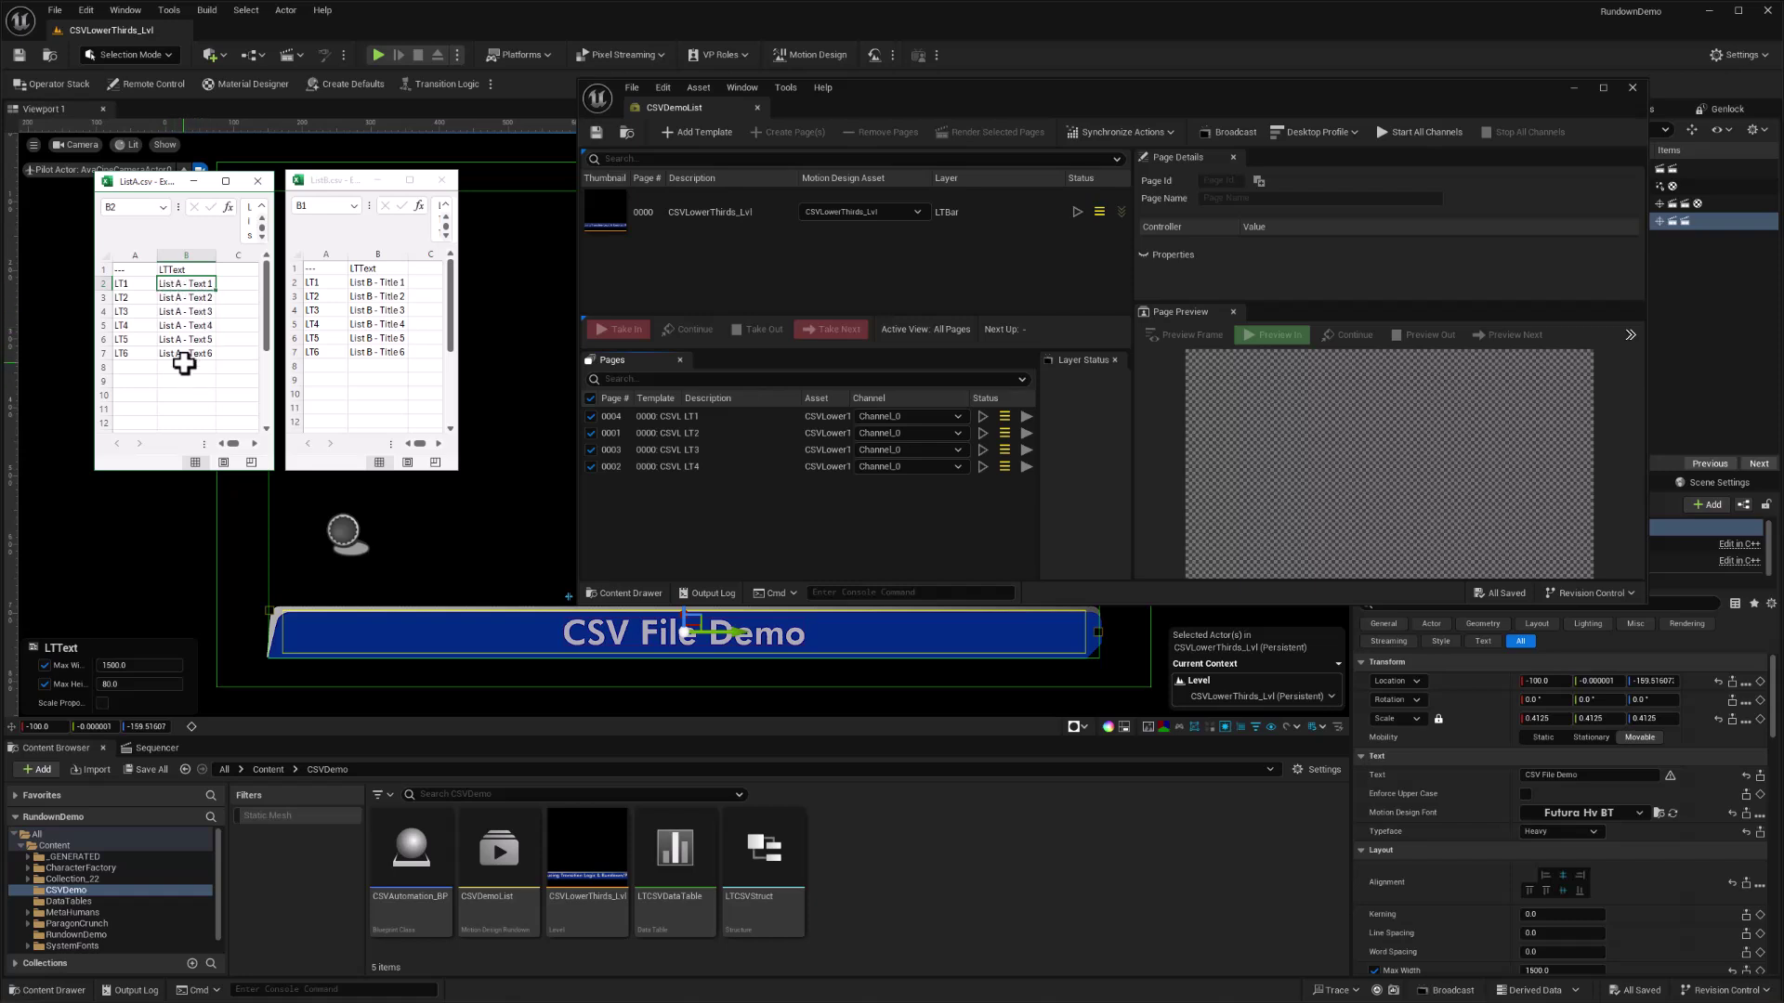
# - Highlight row names LT1–LT6 in ListA and ListB, then show page 0004's RowName LT1
pyautogui.moveTo(131, 283); pyautogui.dragTo(131, 353)
pyautogui.click(137, 285)
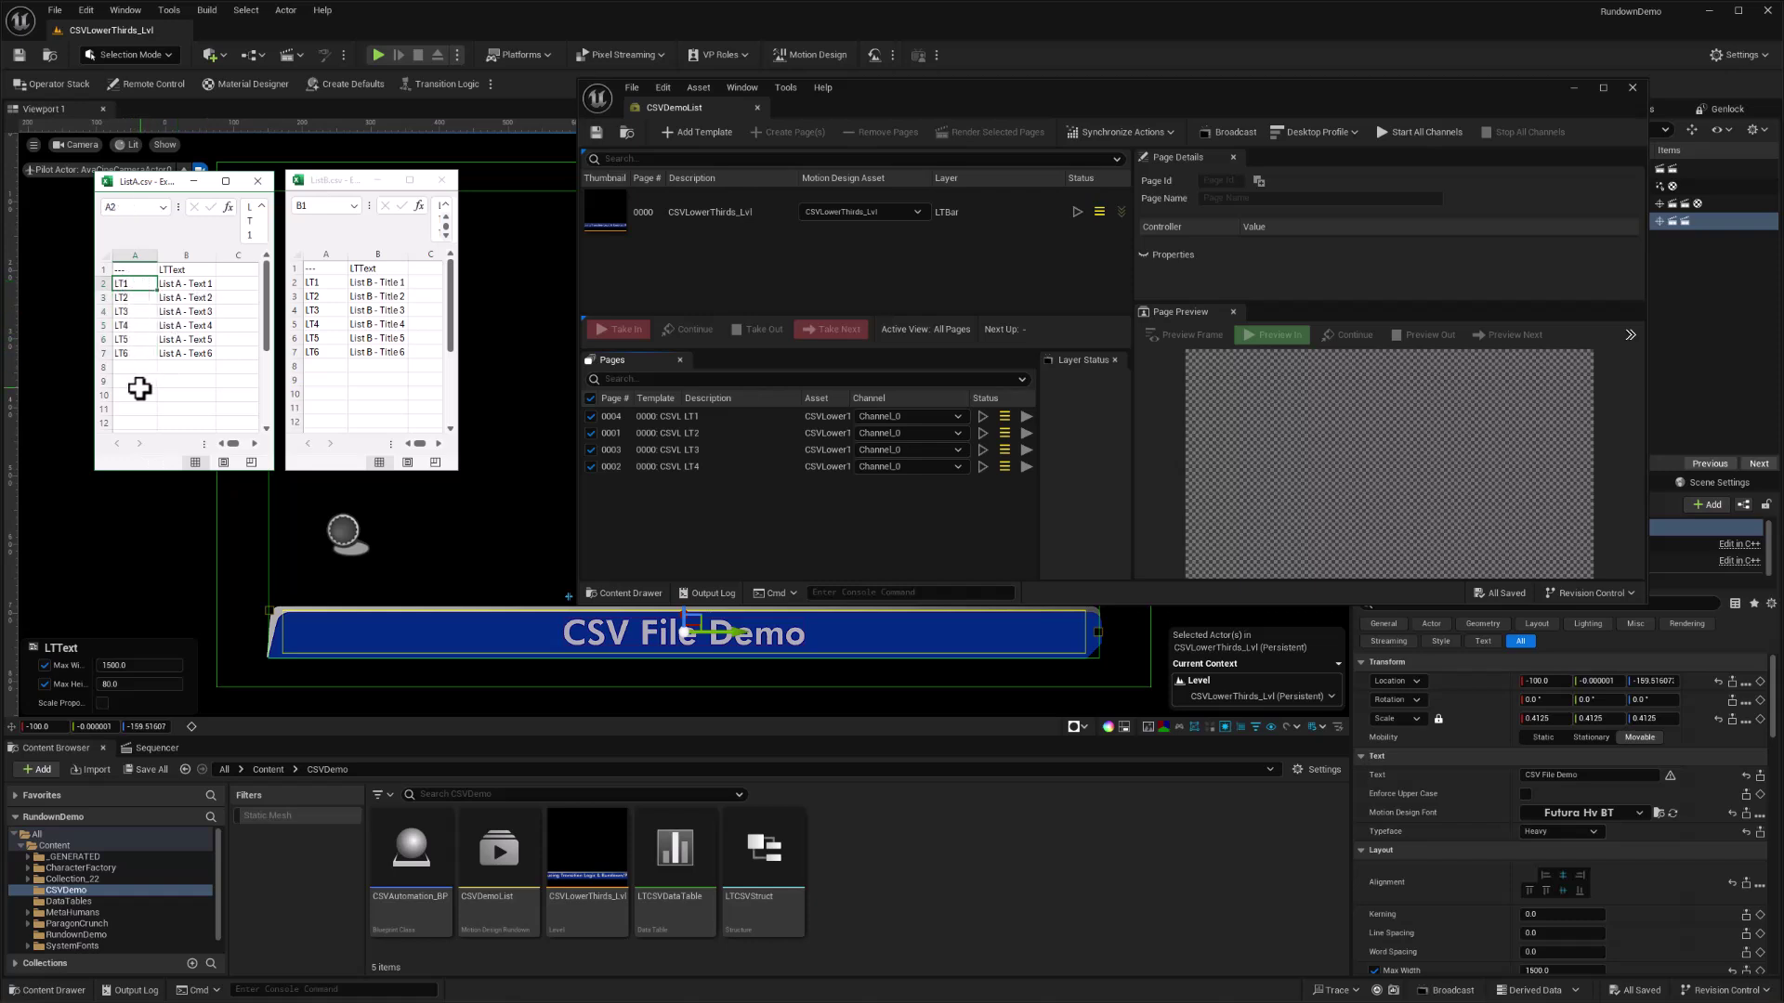
pyautogui.click(339, 183)
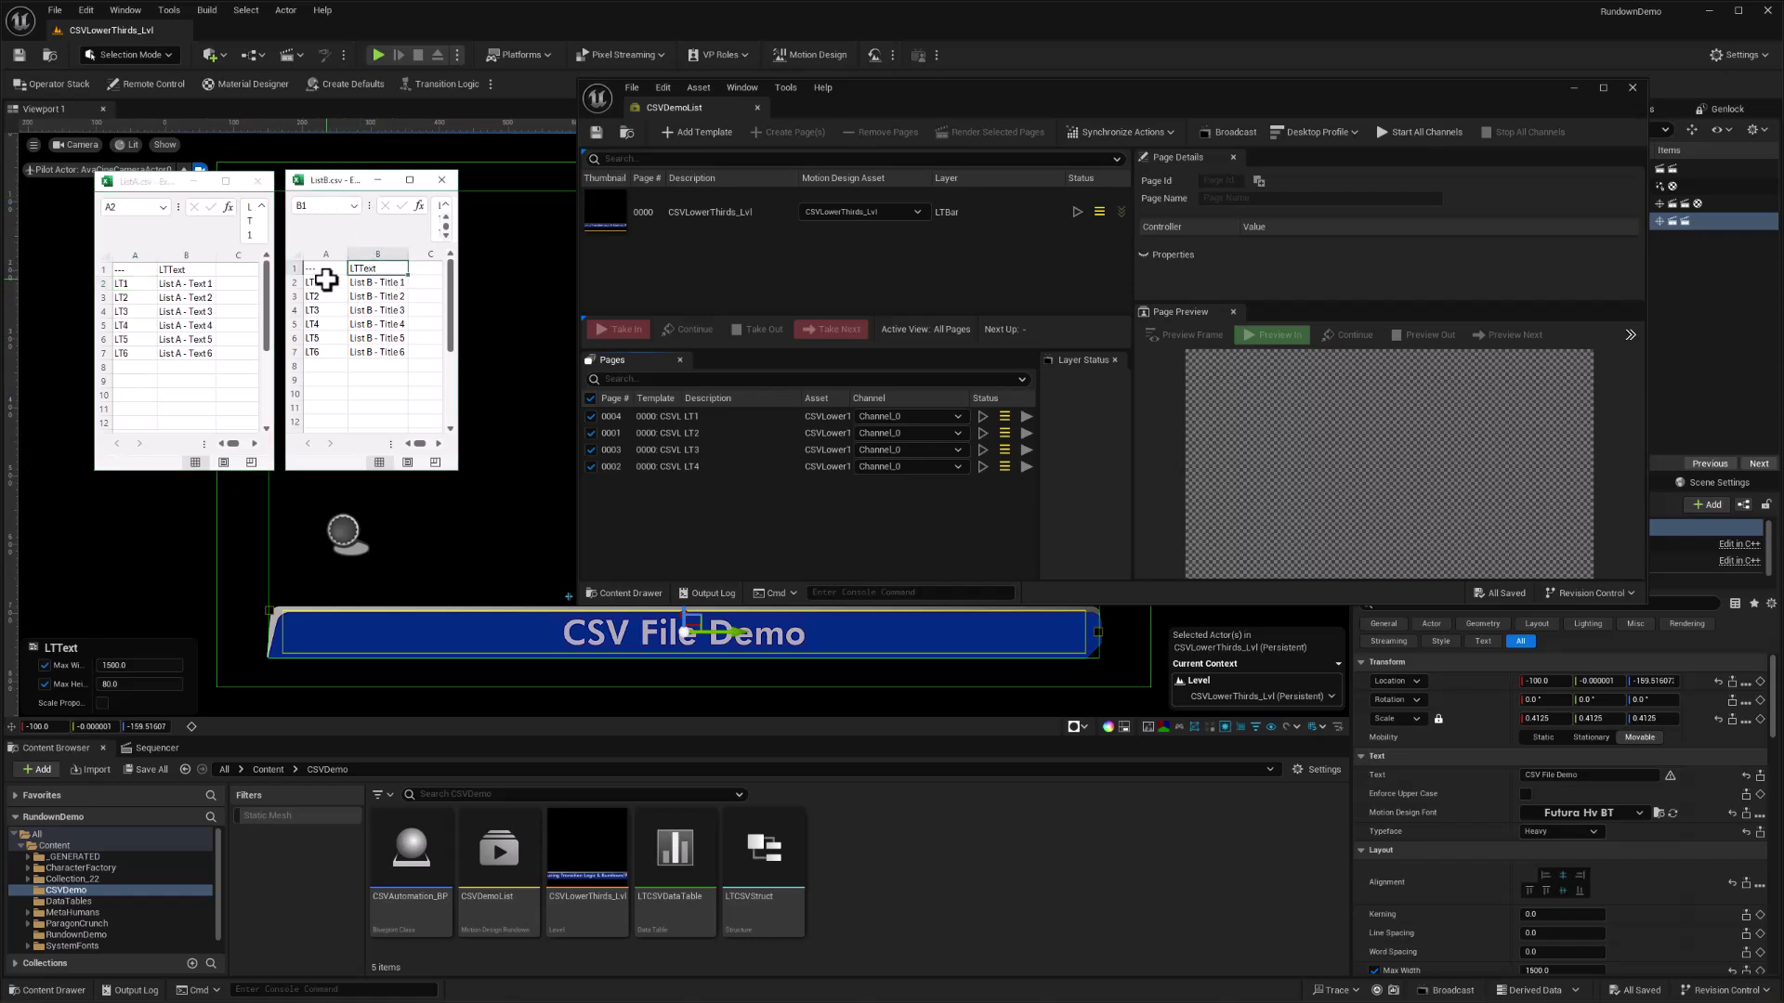
pyautogui.moveTo(325, 280); pyautogui.dragTo(321, 353)
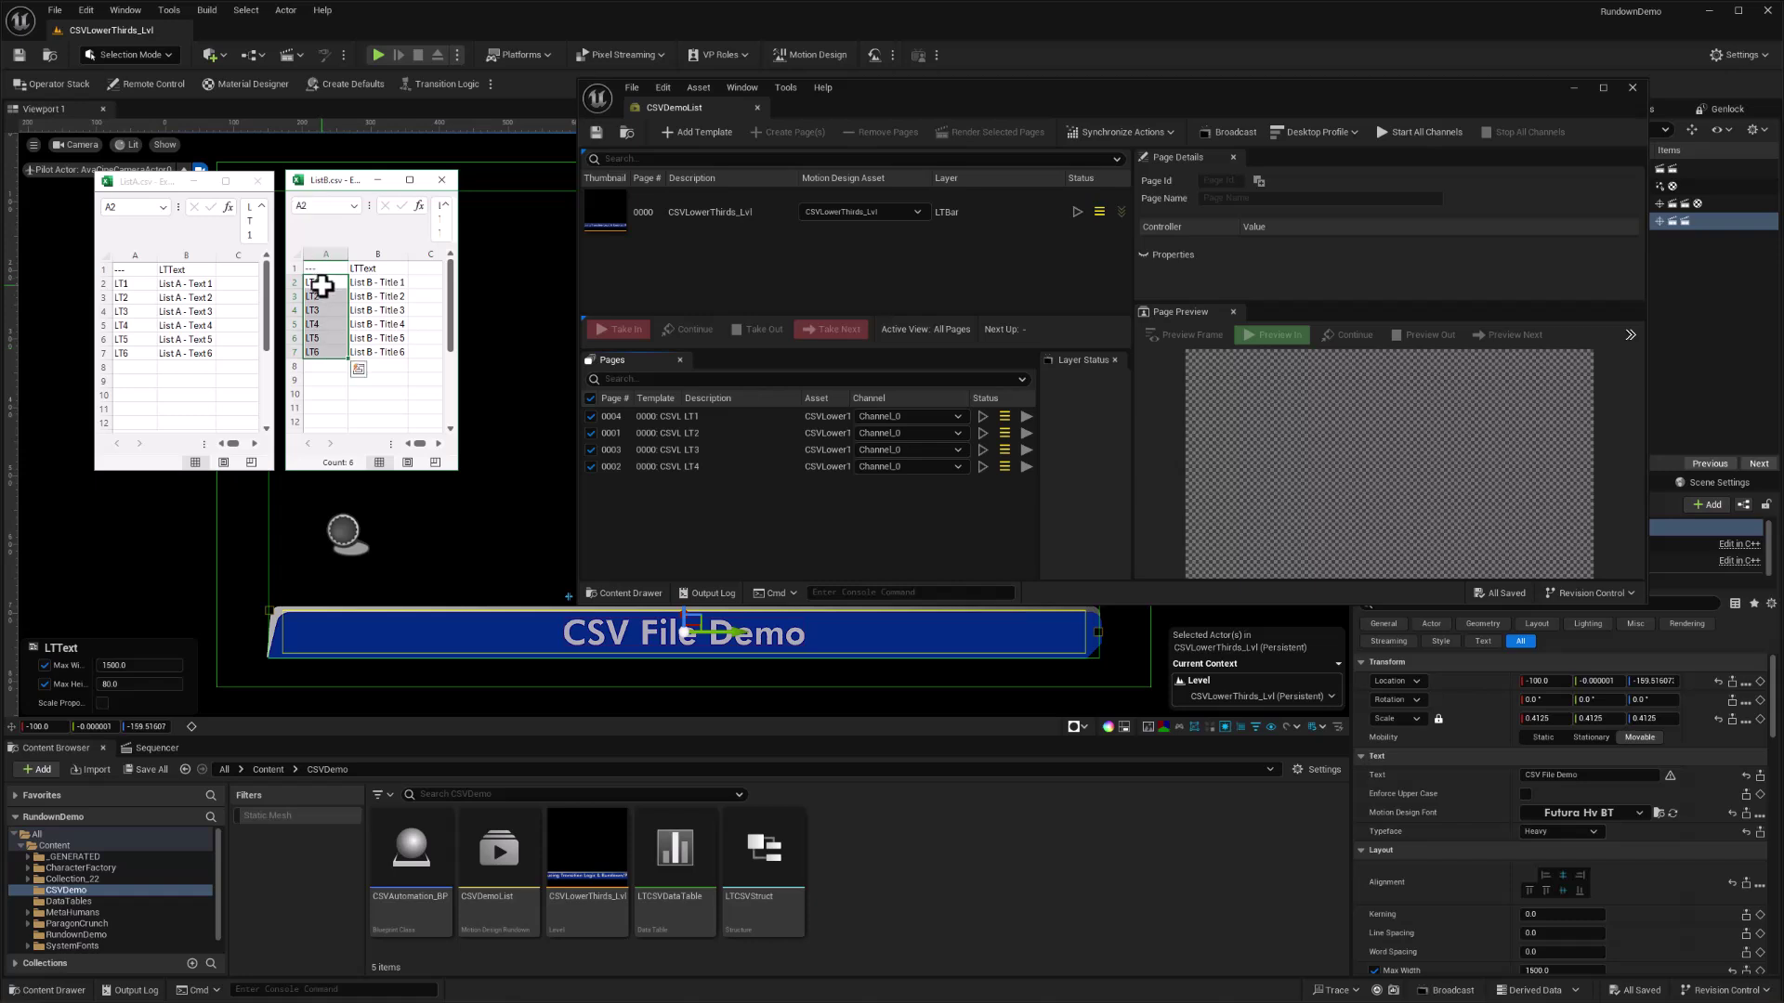
pyautogui.click(372, 308)
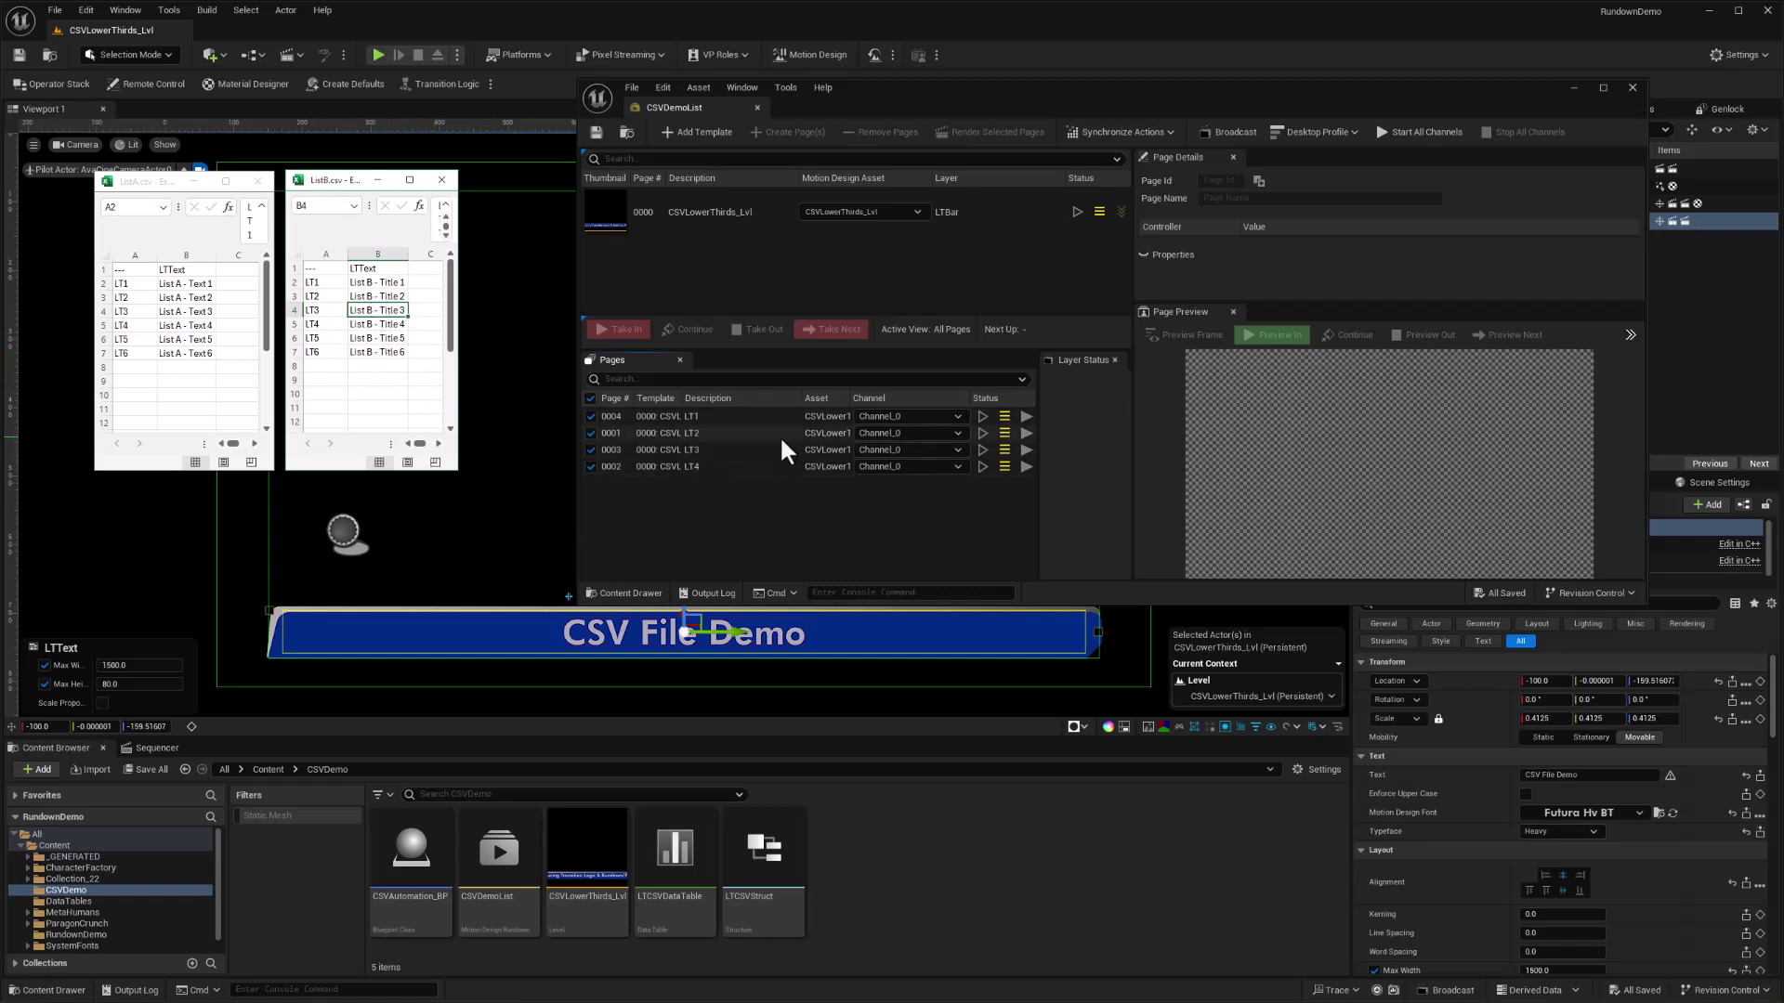
pyautogui.click(723, 415)
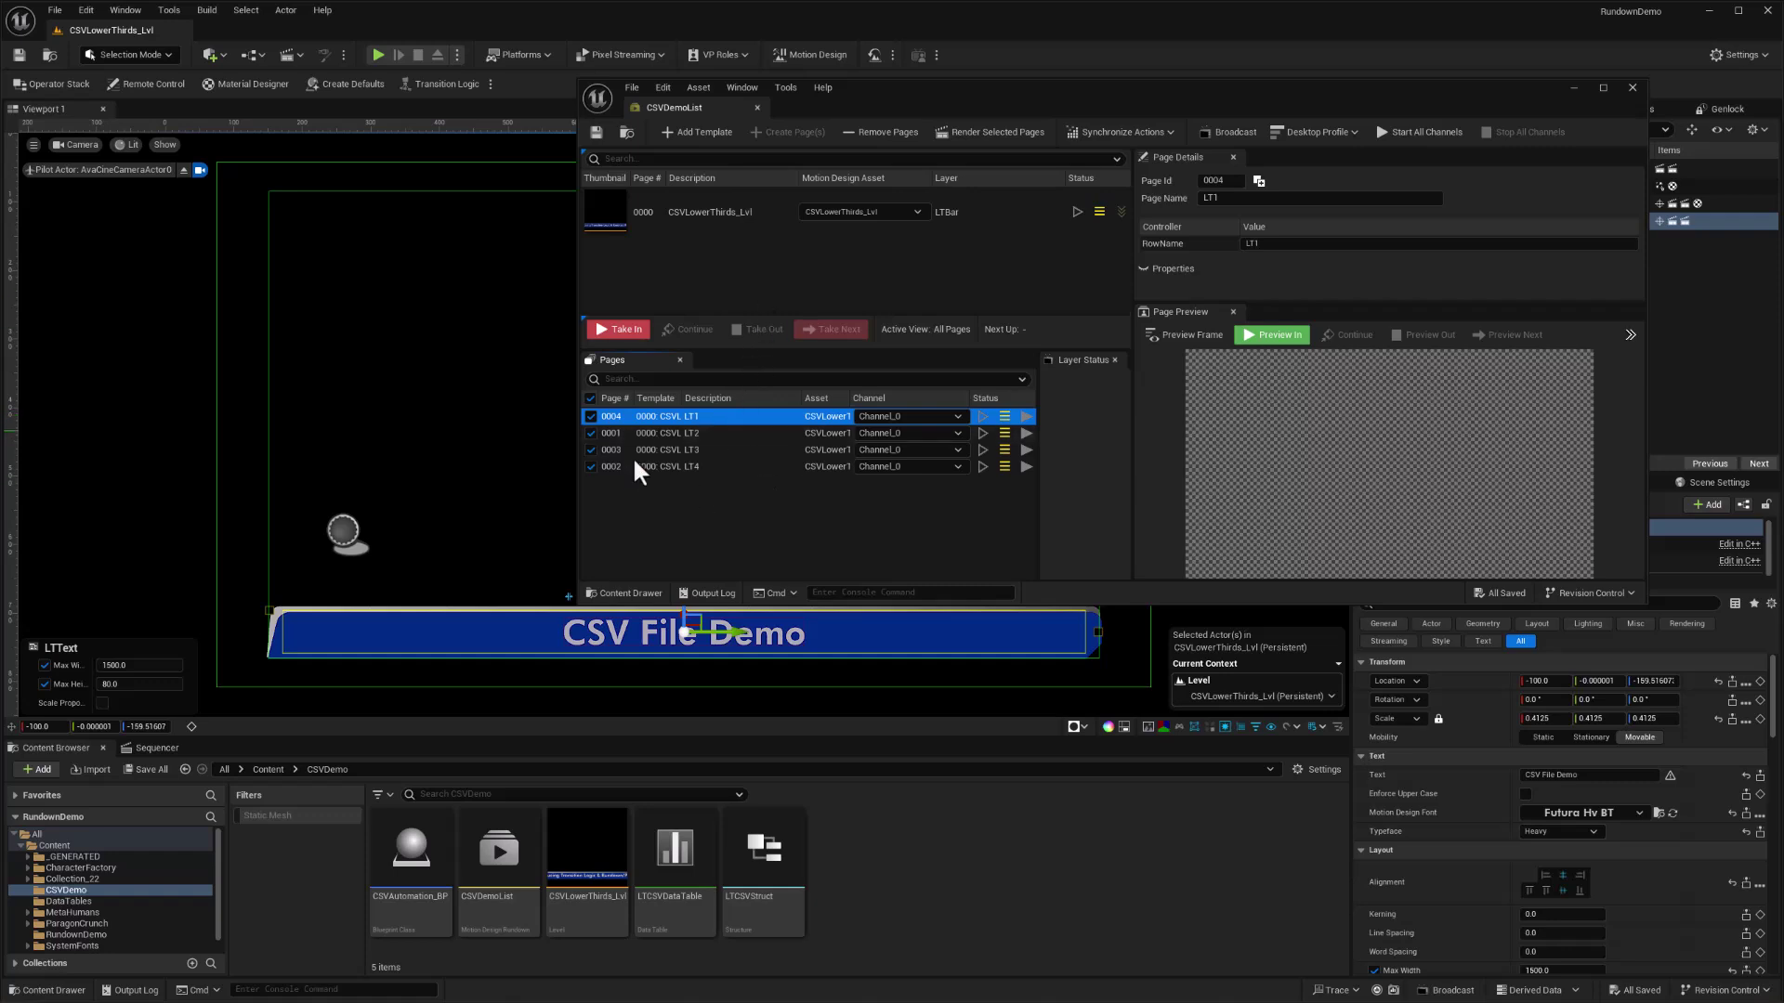
pyautogui.click(1254, 244)
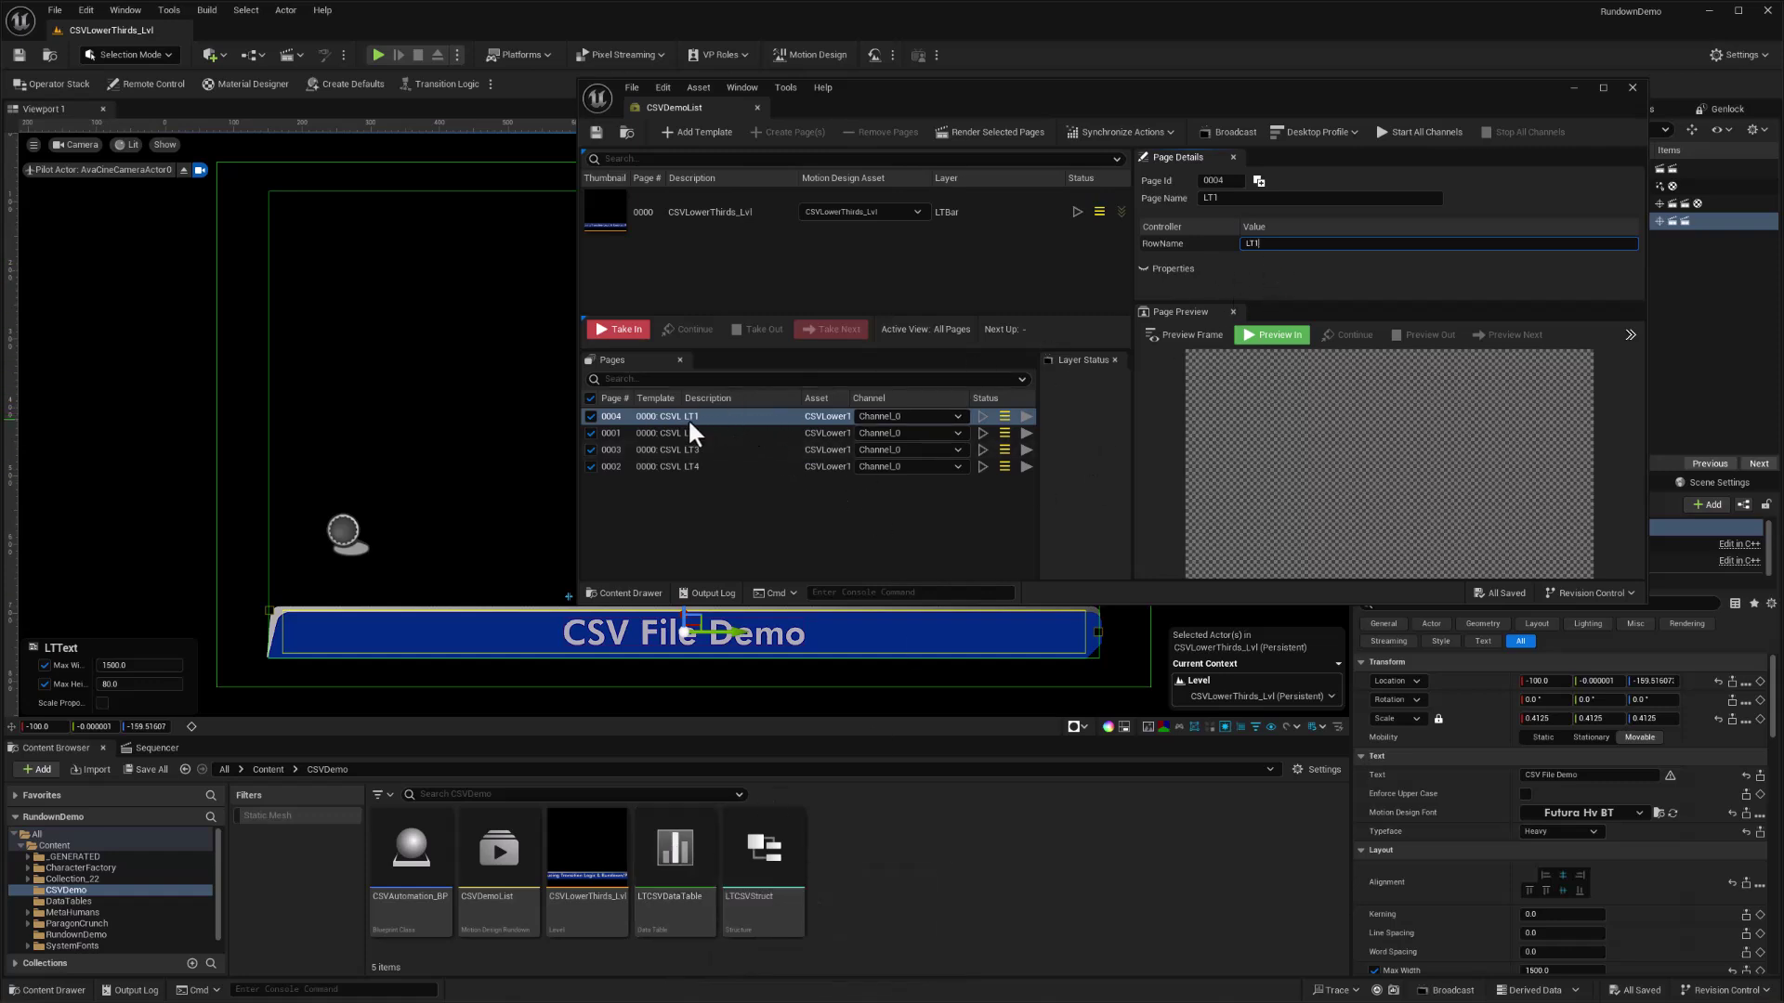
# - Check LTCSVDataTable's rows, then preview List A - Text 1 through Text 3 and clear the preview
pyautogui.doubleClick(673, 864)
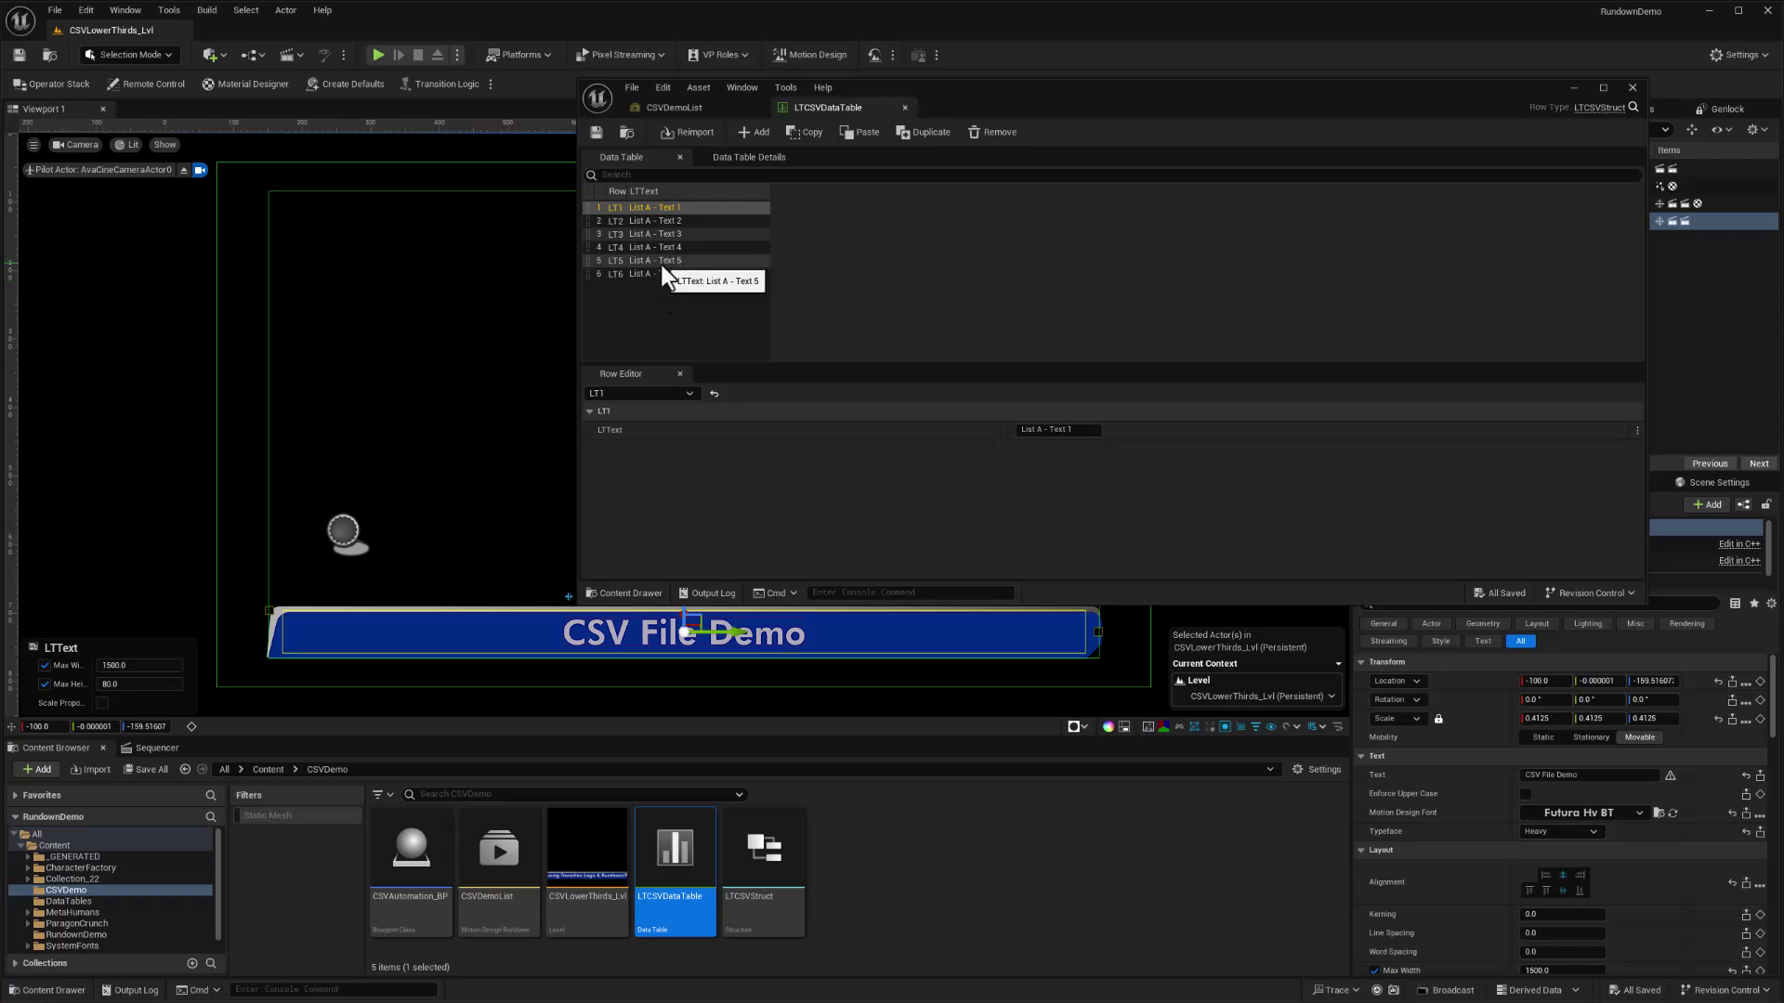
pyautogui.click(905, 107)
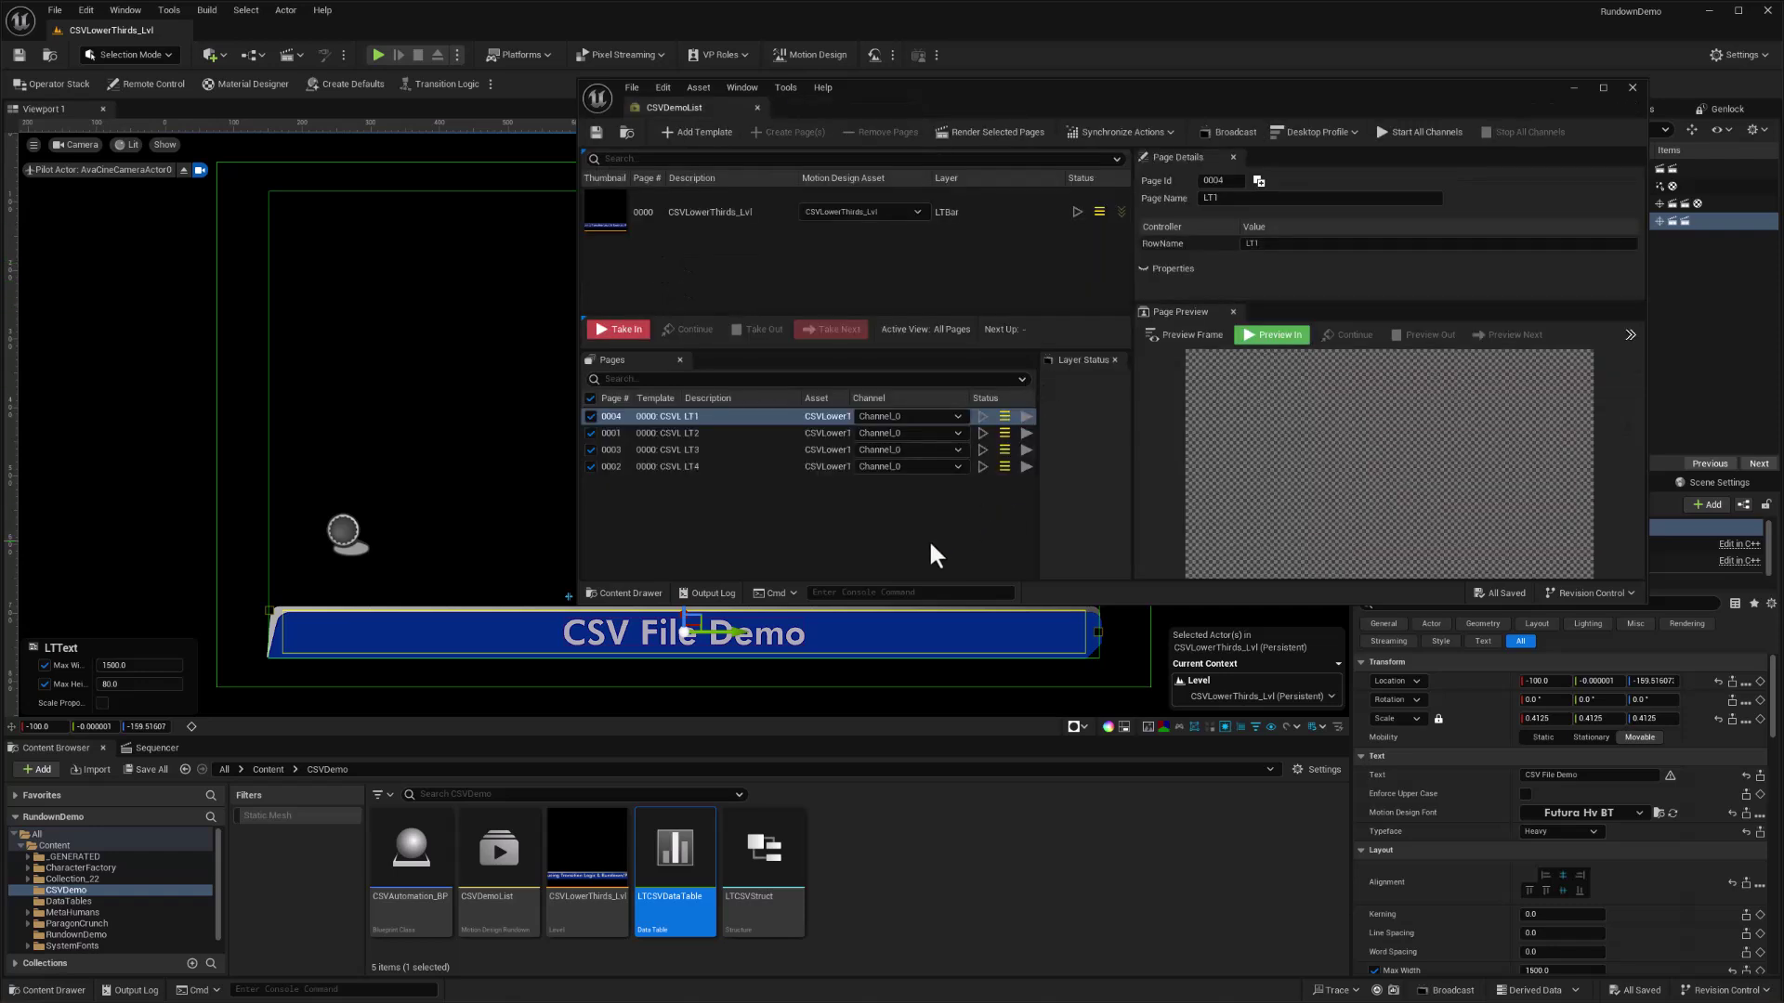
pyautogui.click(1271, 335)
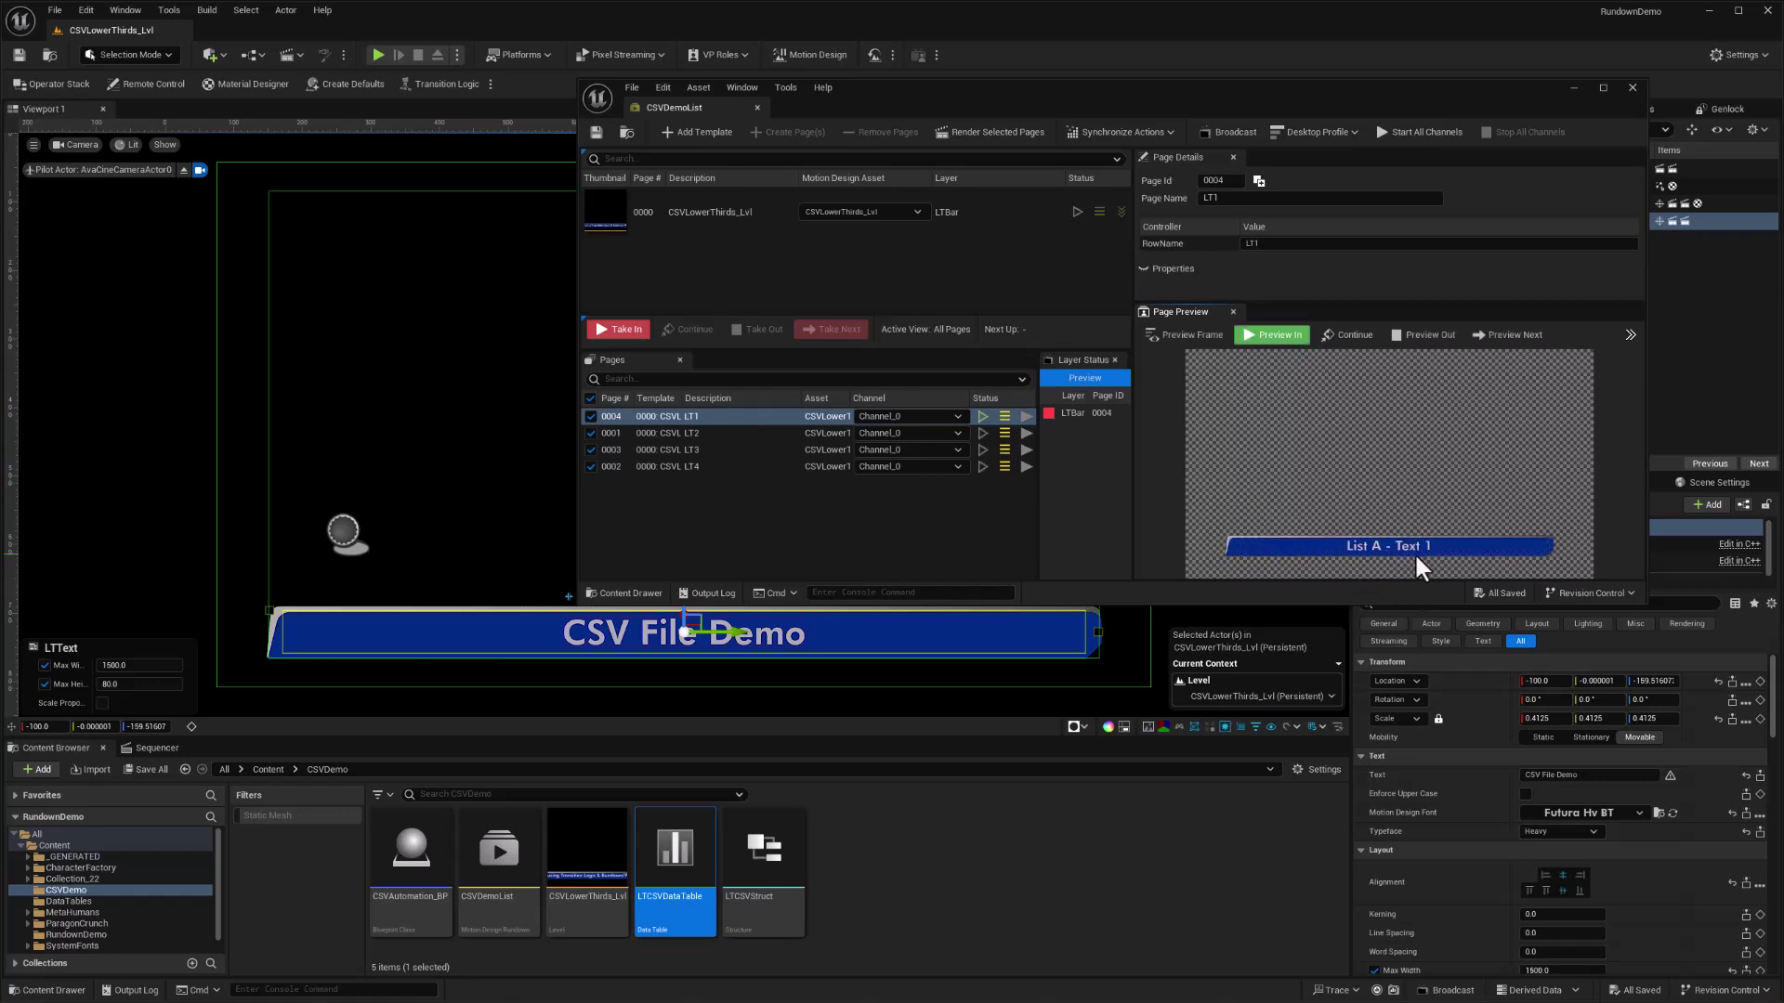
pyautogui.click(1507, 336)
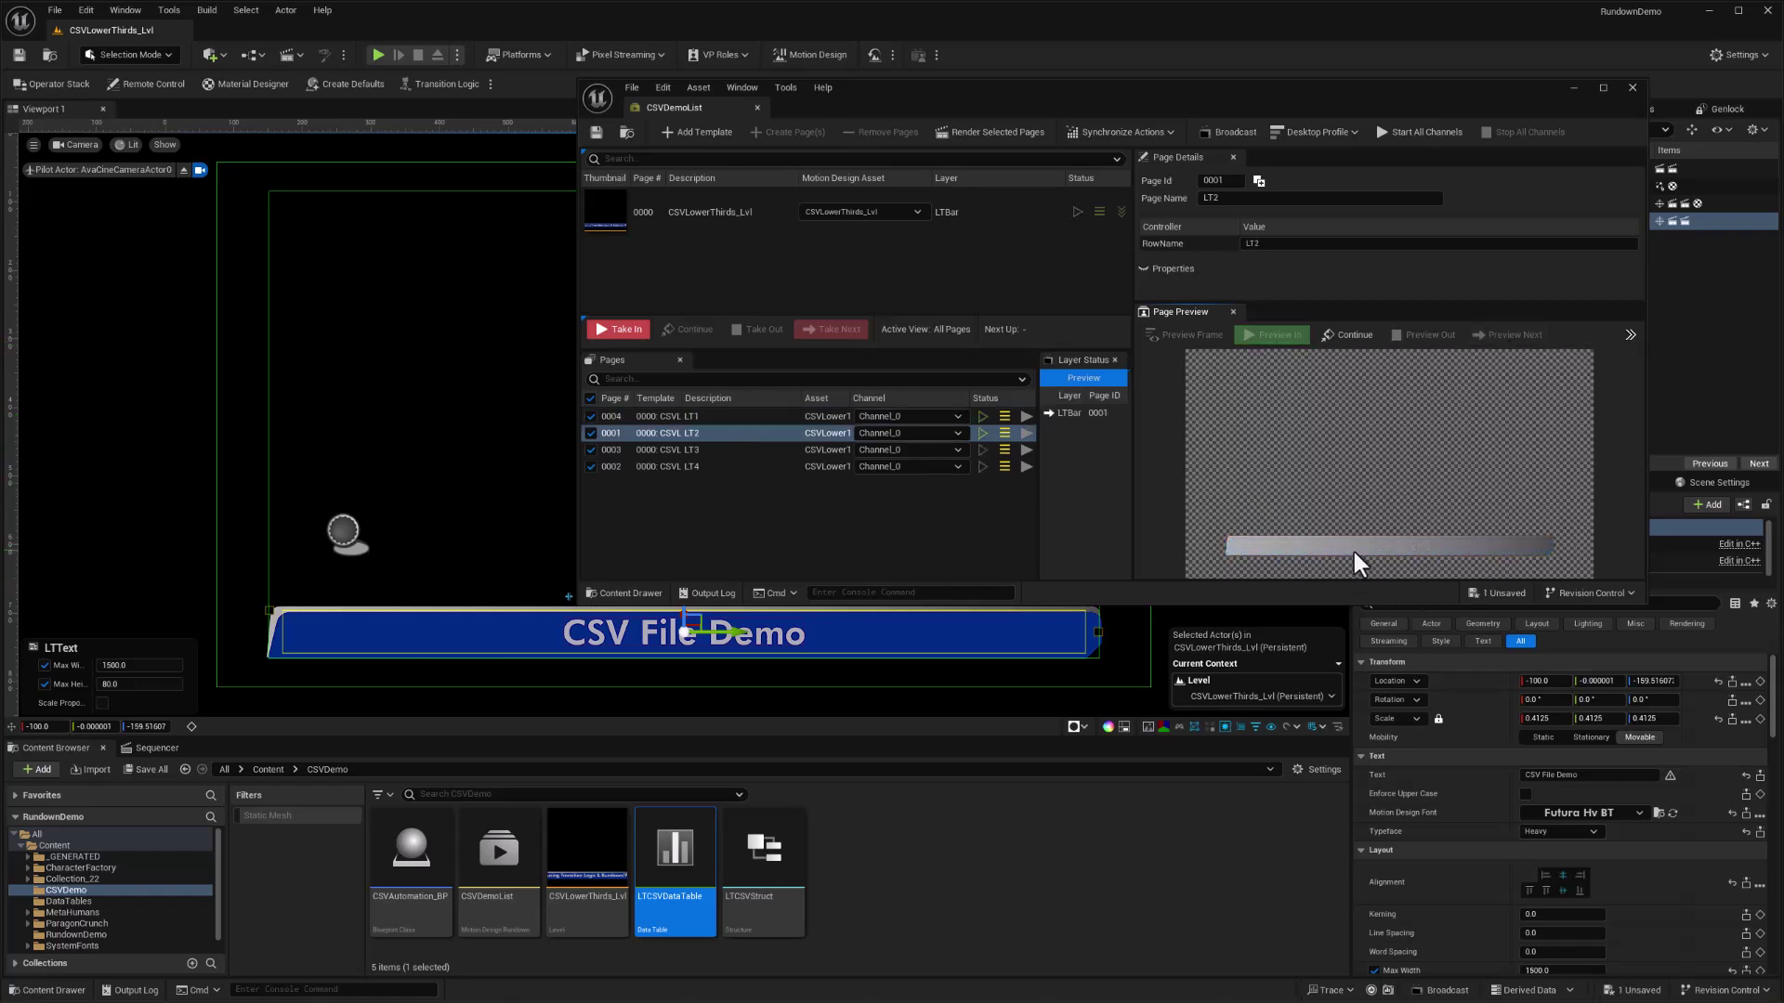
pyautogui.click(1495, 336)
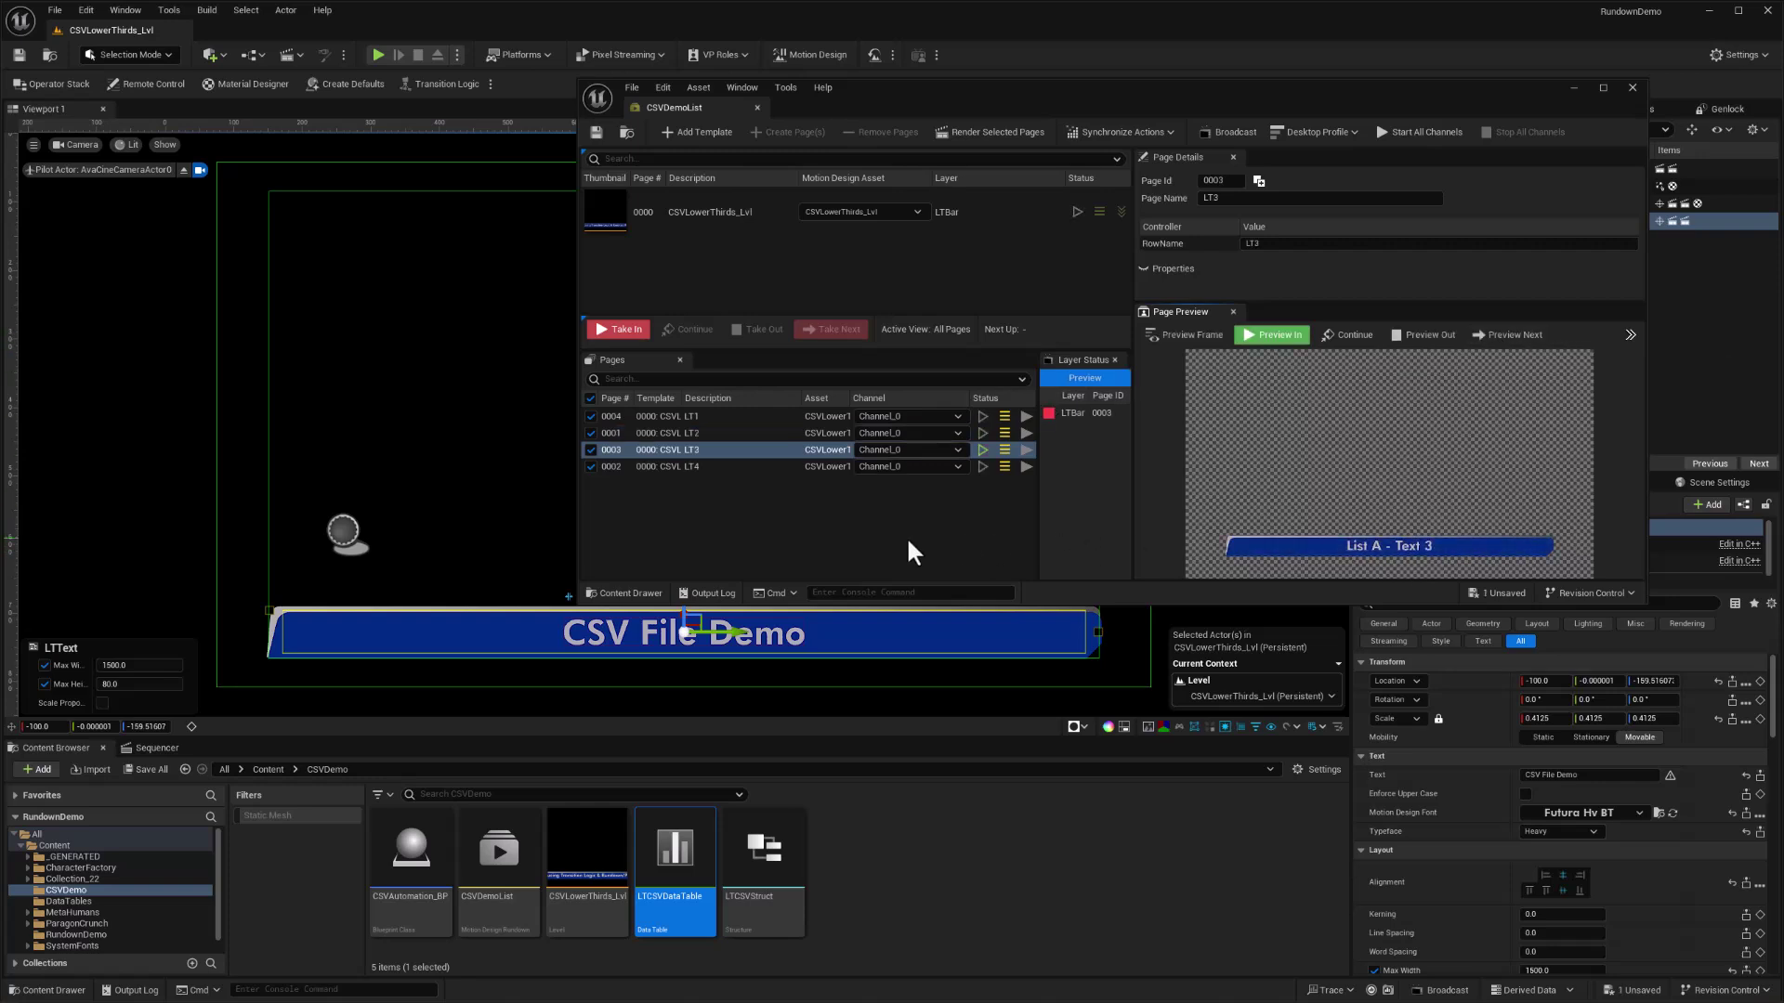
pyautogui.click(1412, 336)
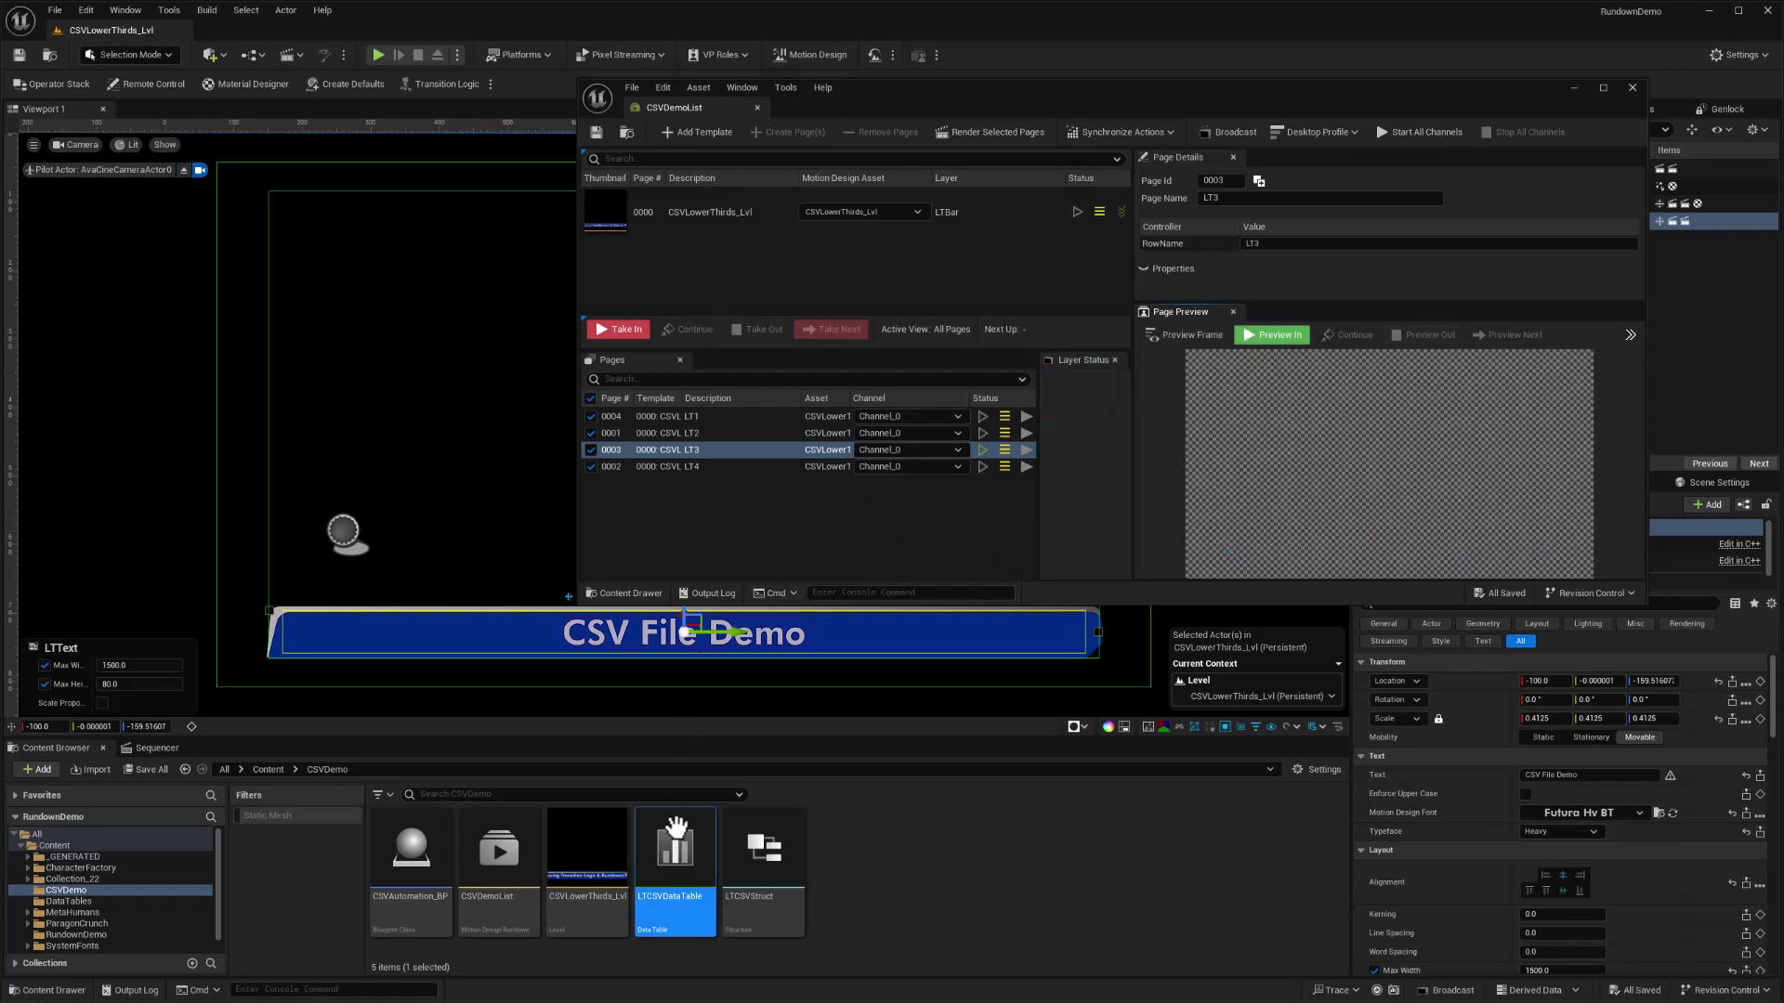
# - Reimport LTCSVDataTable from ListB.csv and confirm its rows read List B - Title 1–6
pyautogui.rightClick(678, 847)
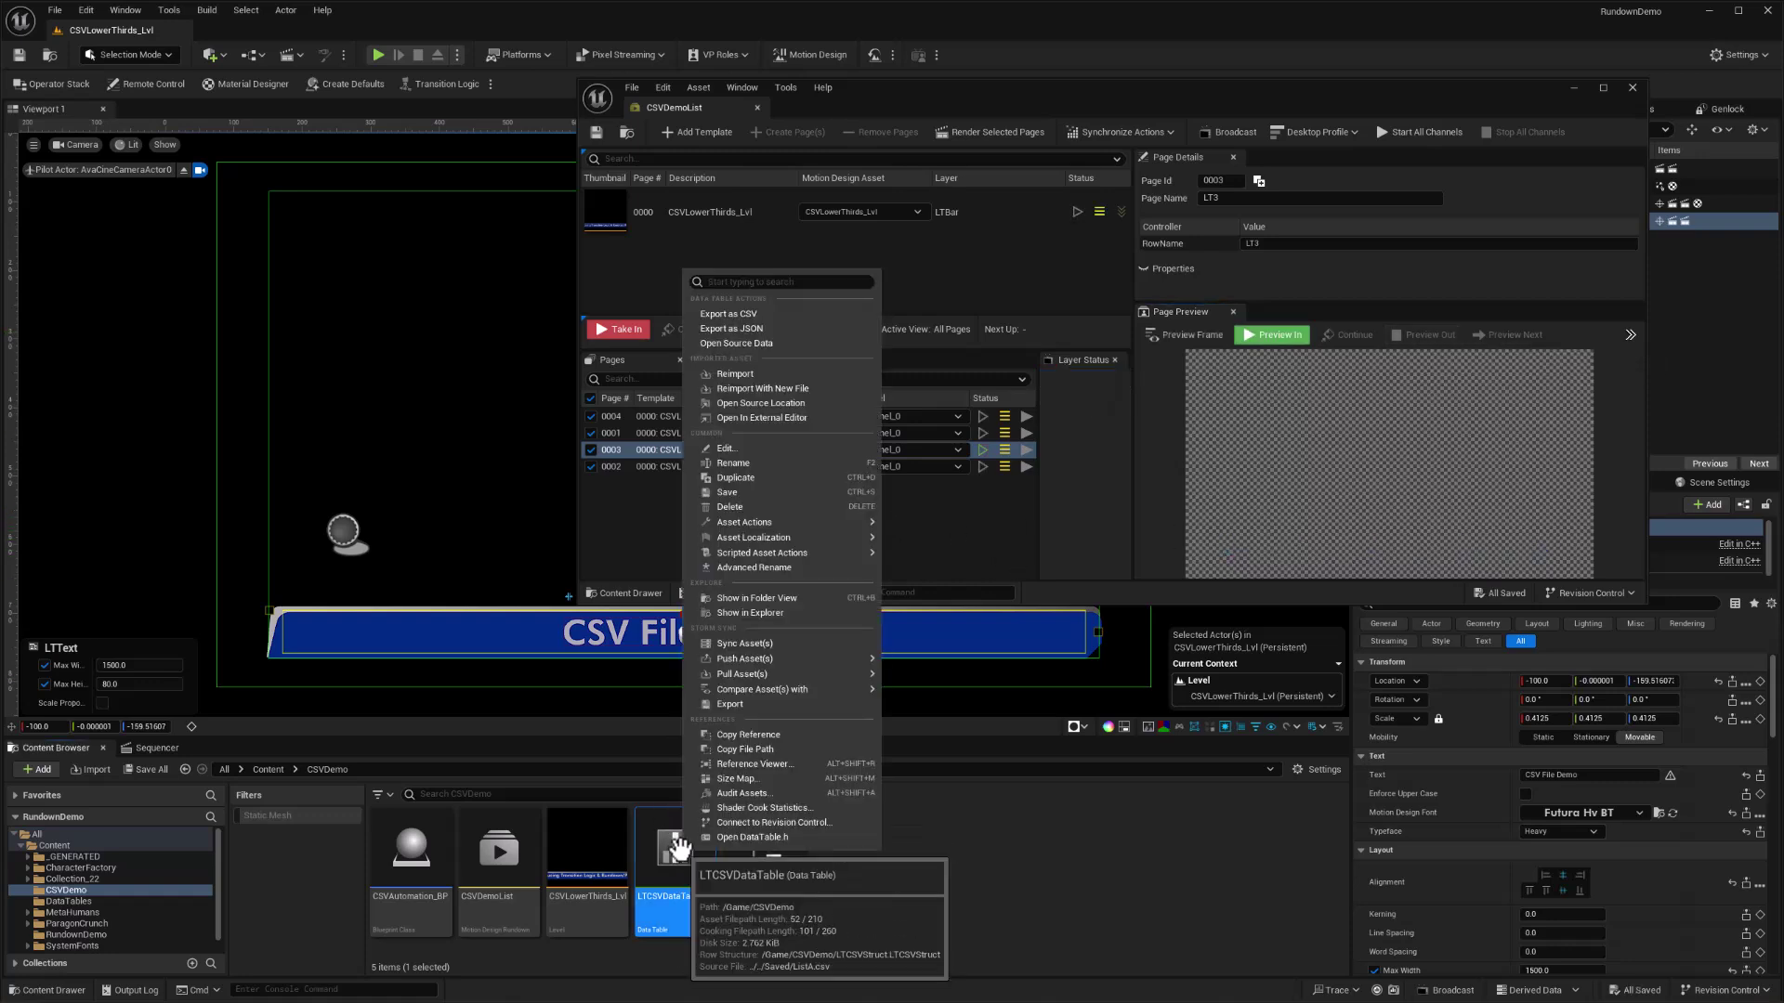
pyautogui.click(778, 390)
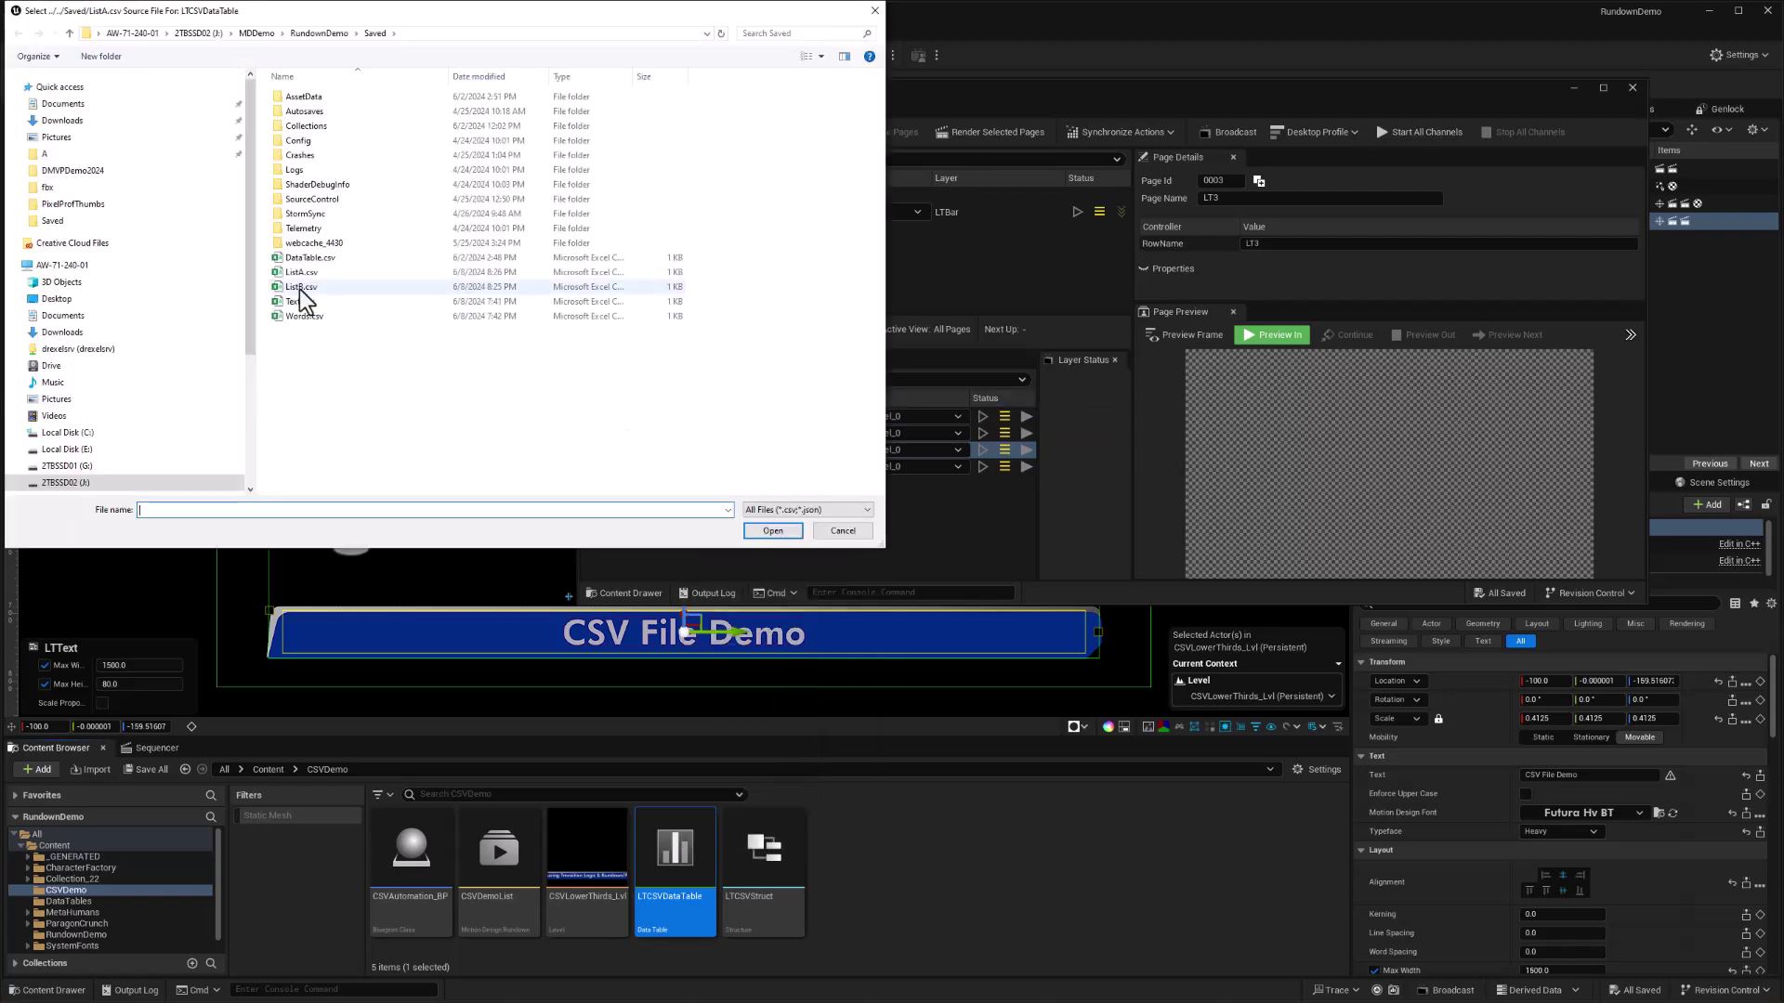
pyautogui.click(299, 288)
pyautogui.click(754, 529)
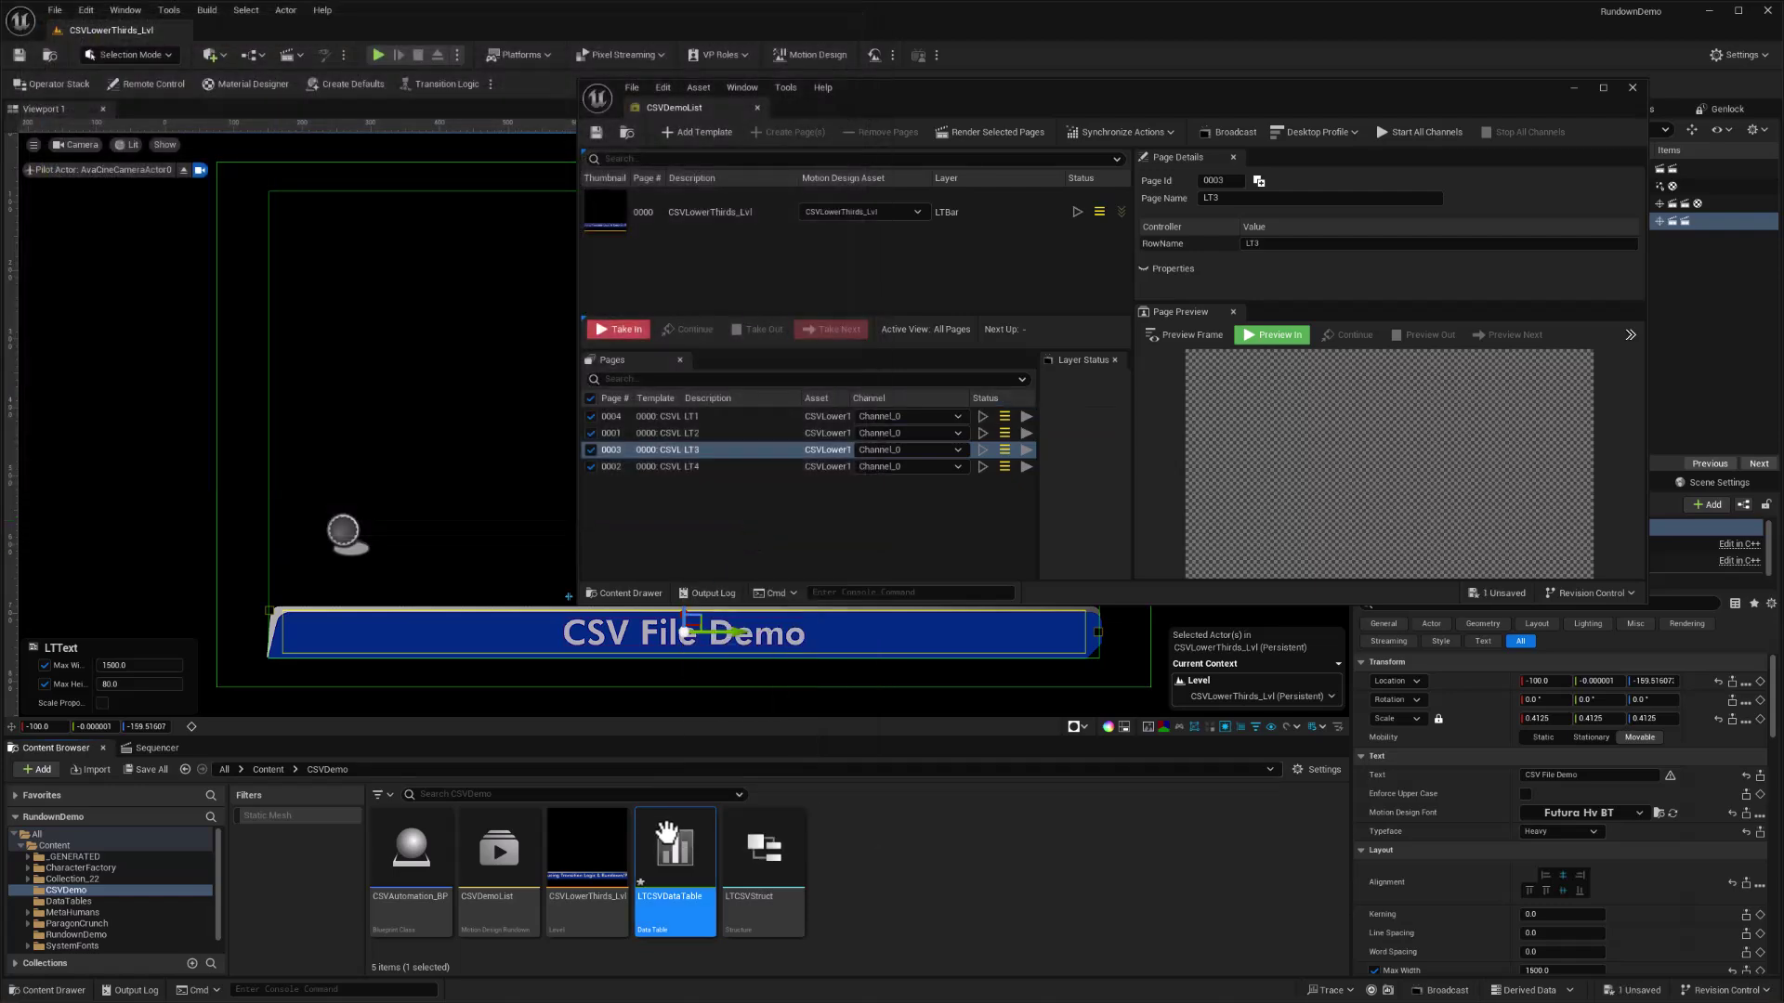
pyautogui.doubleClick(671, 842)
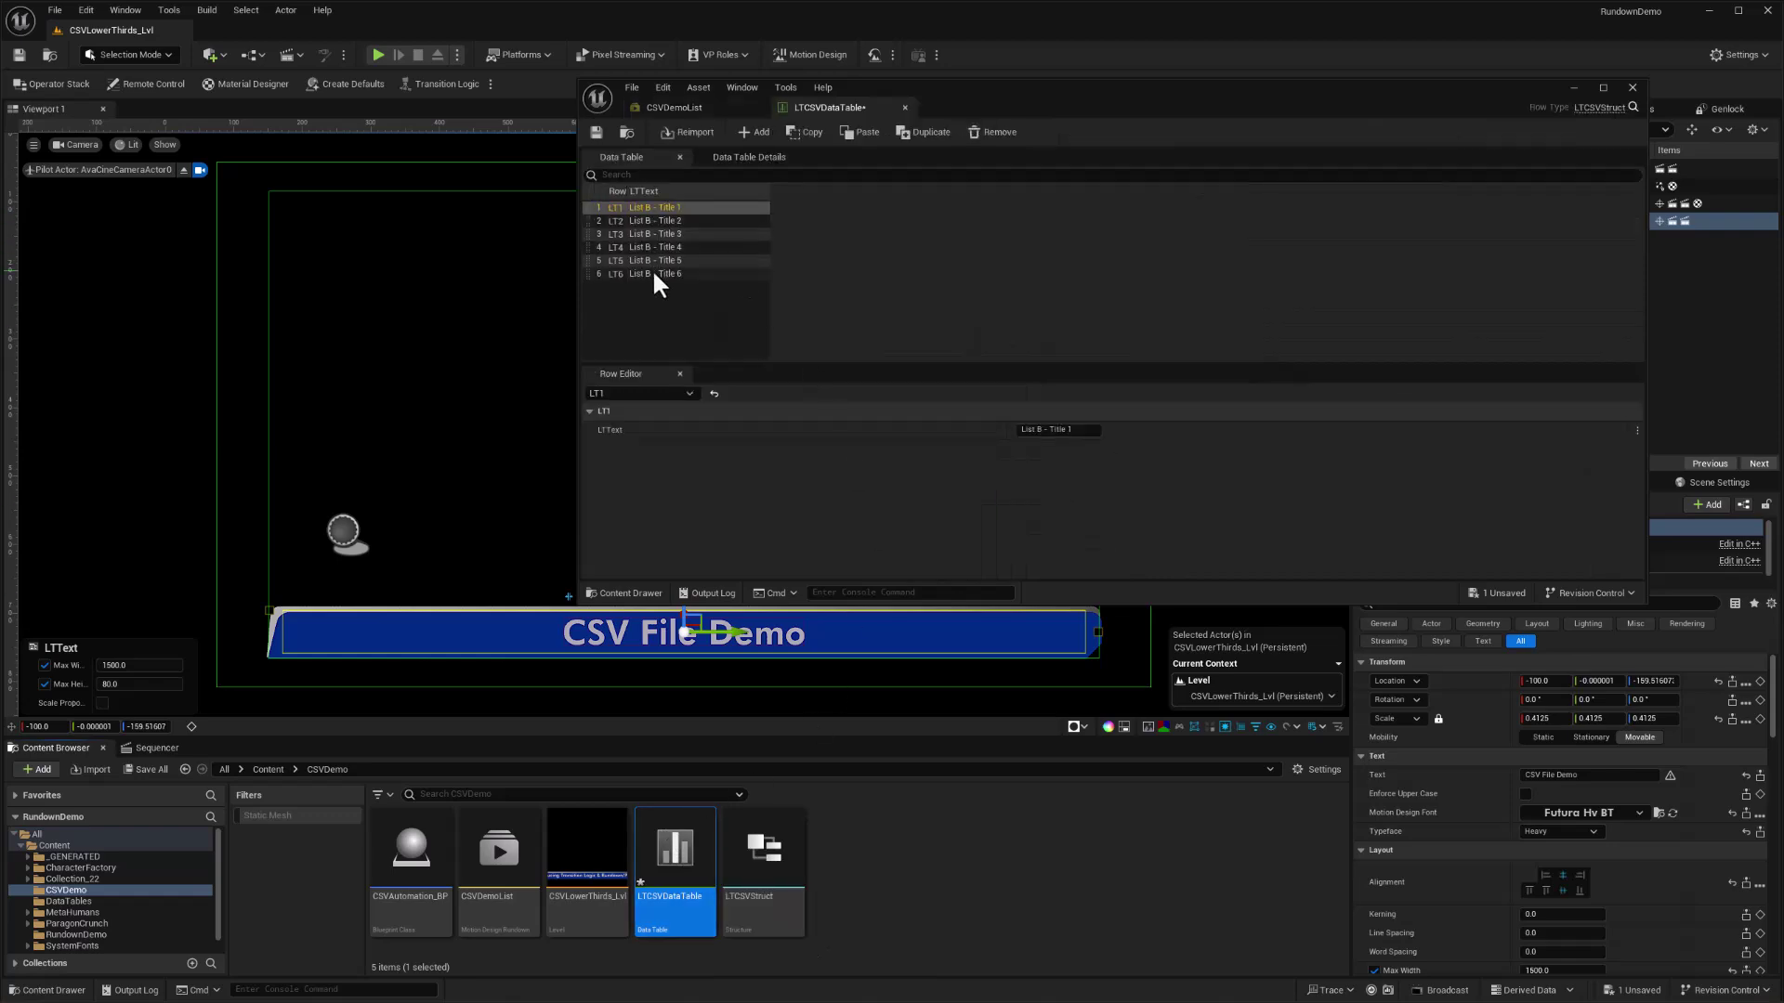
pyautogui.click(904, 107)
# - Preview page 0004 LT1 as 'List B - Title 1', then step to the next page
pyautogui.click(758, 417)
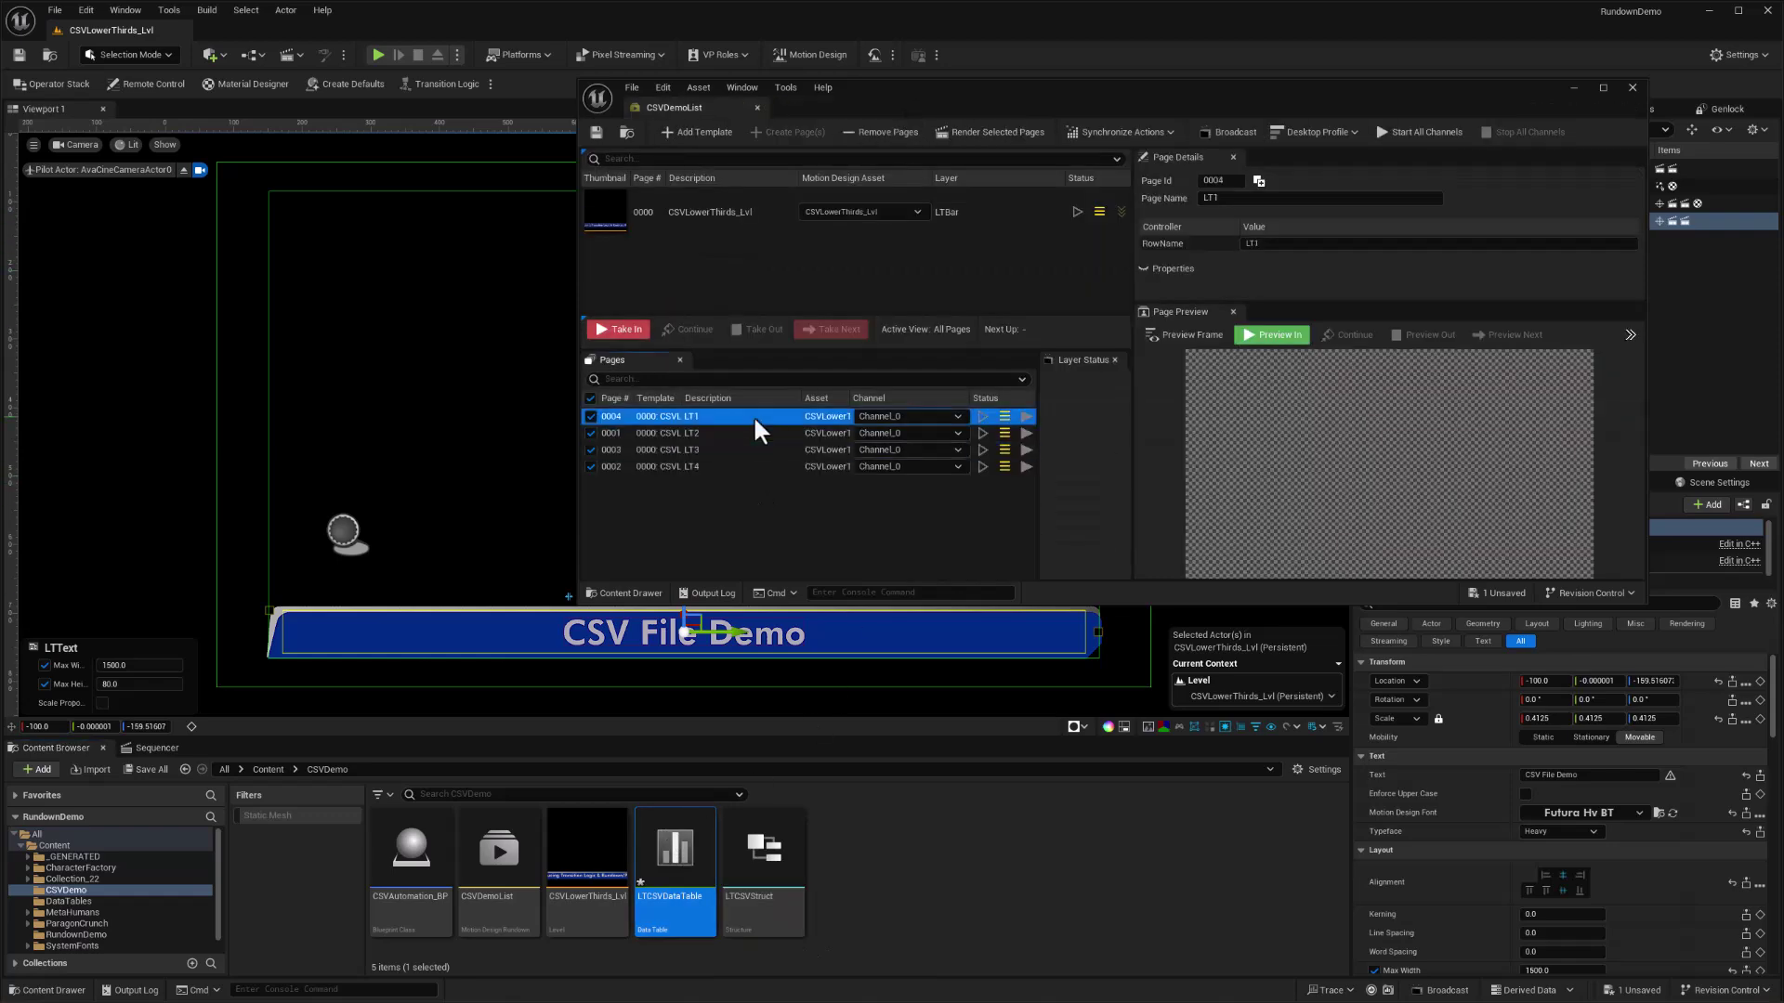
pyautogui.click(1264, 337)
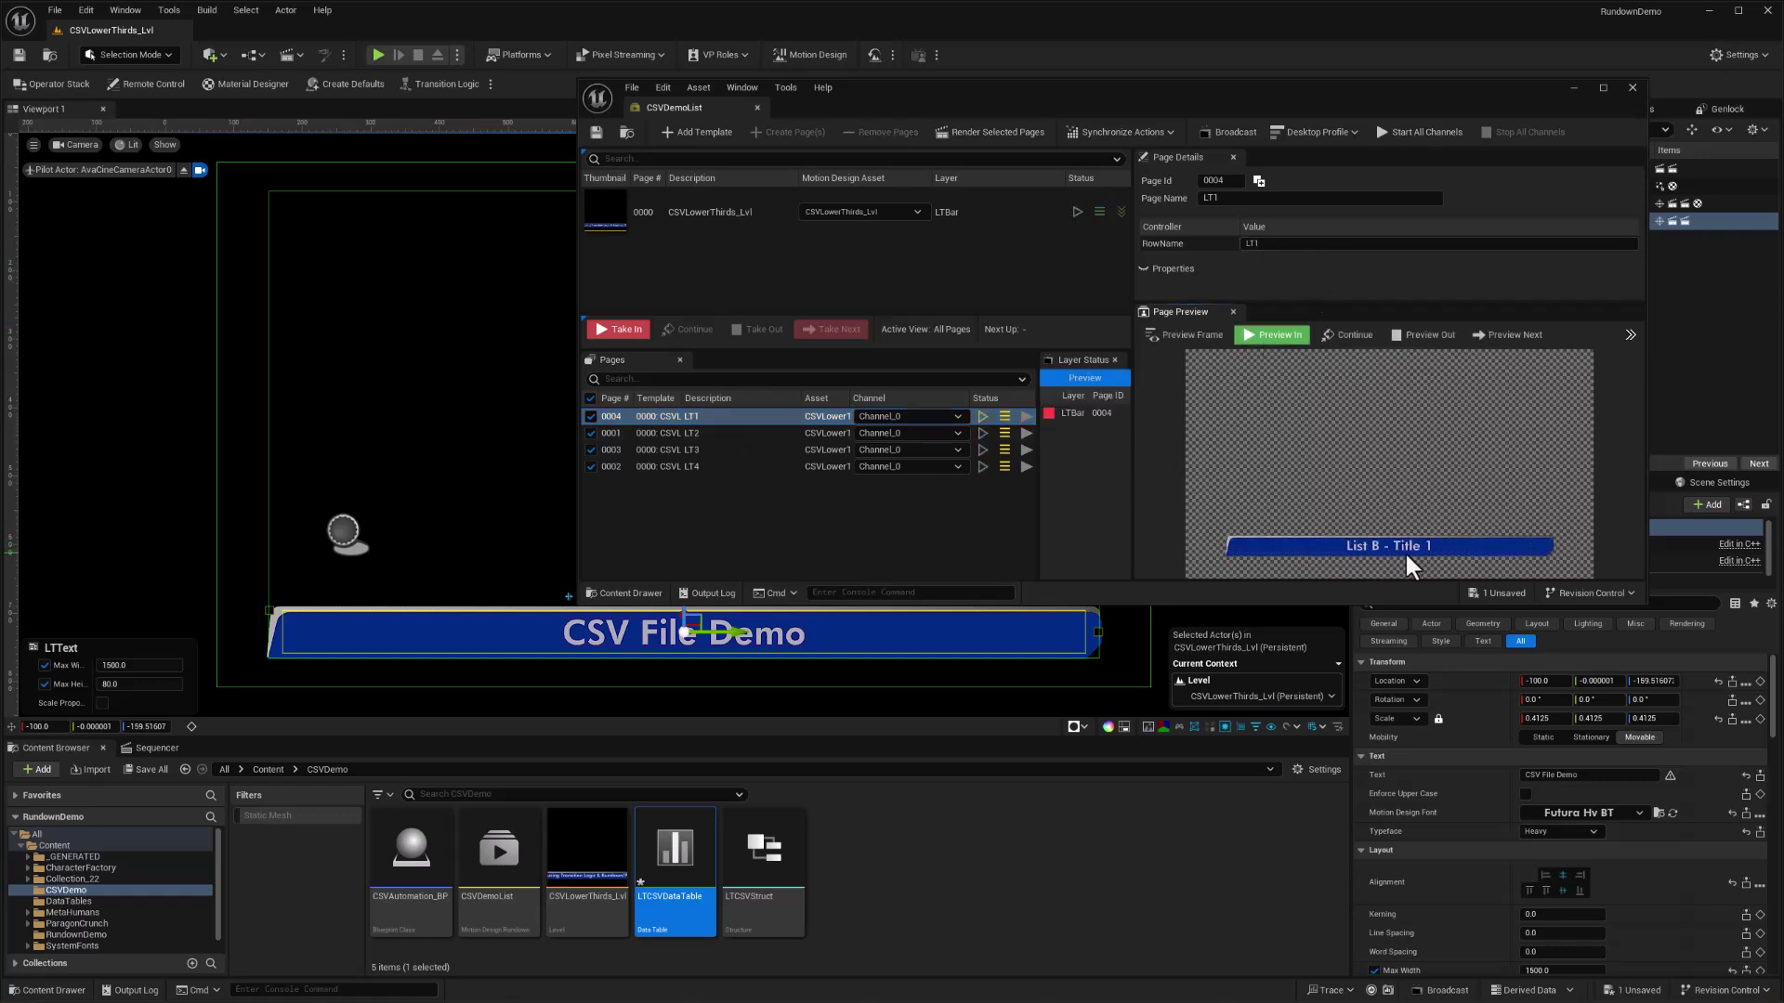
pyautogui.click(1494, 339)
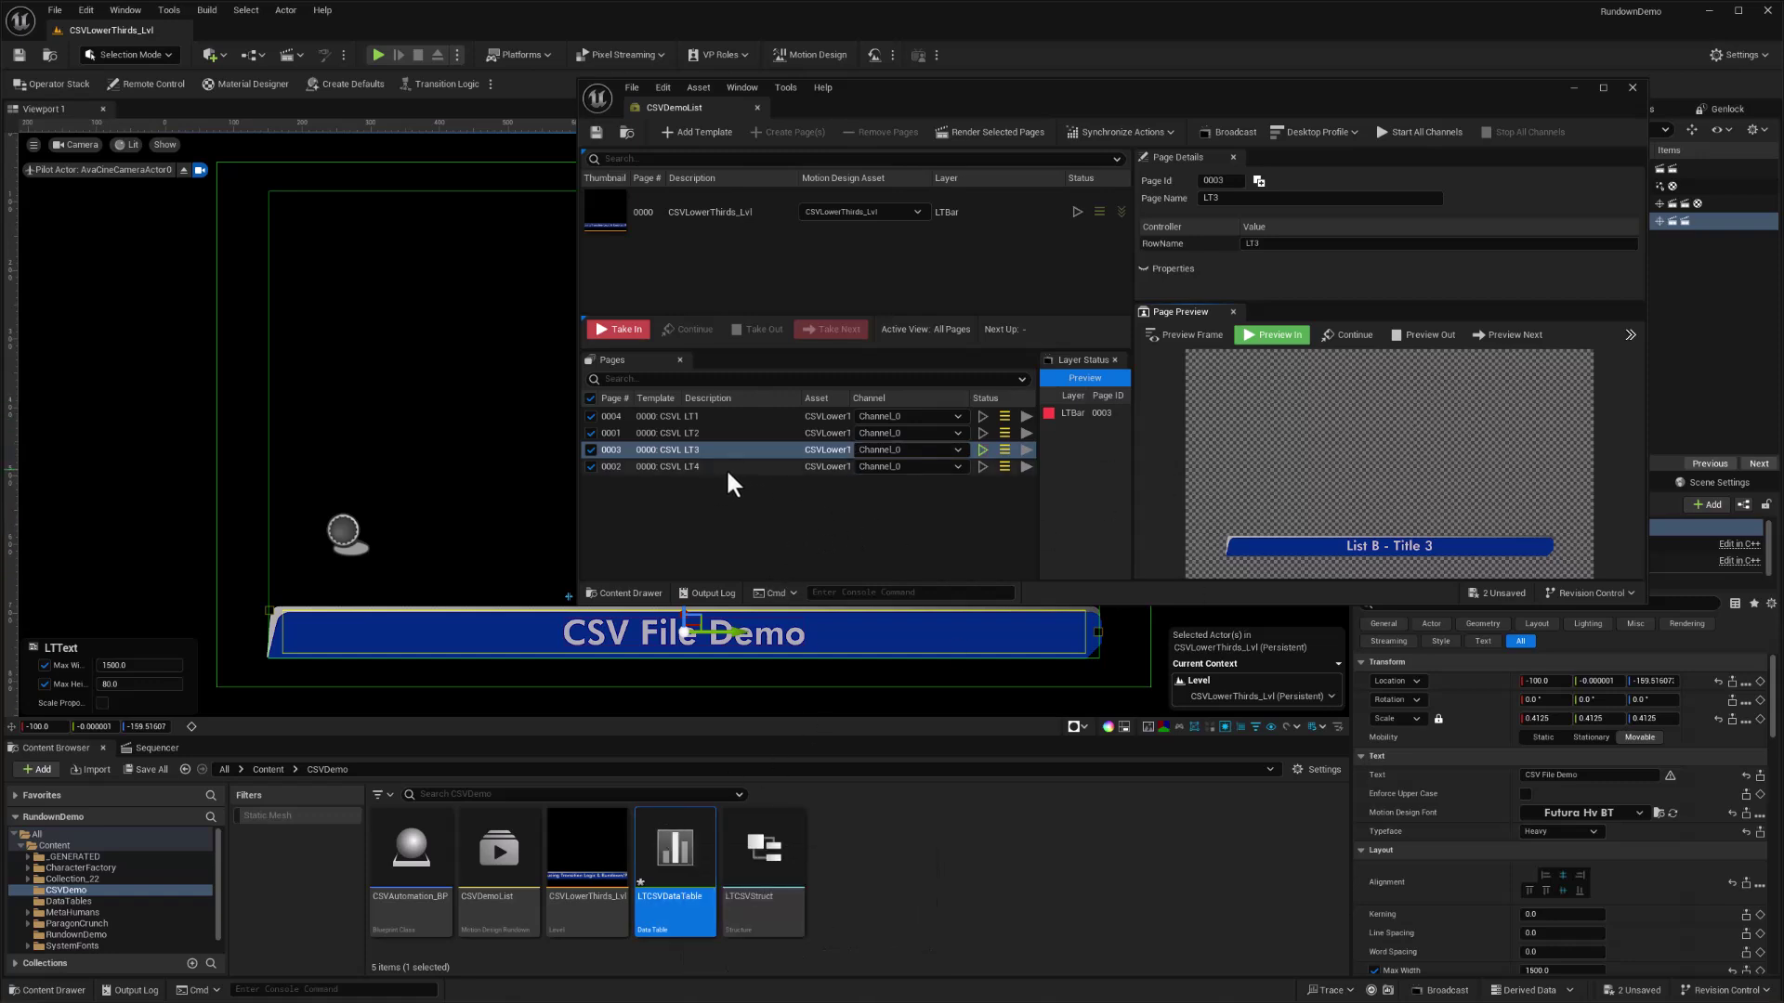
# - Reimport LTCSVDataTable from ListA.csv and preview the next page, LT4 reading 'List A - Text 4'
pyautogui.rightClick(677, 850)
pyautogui.click(737, 401)
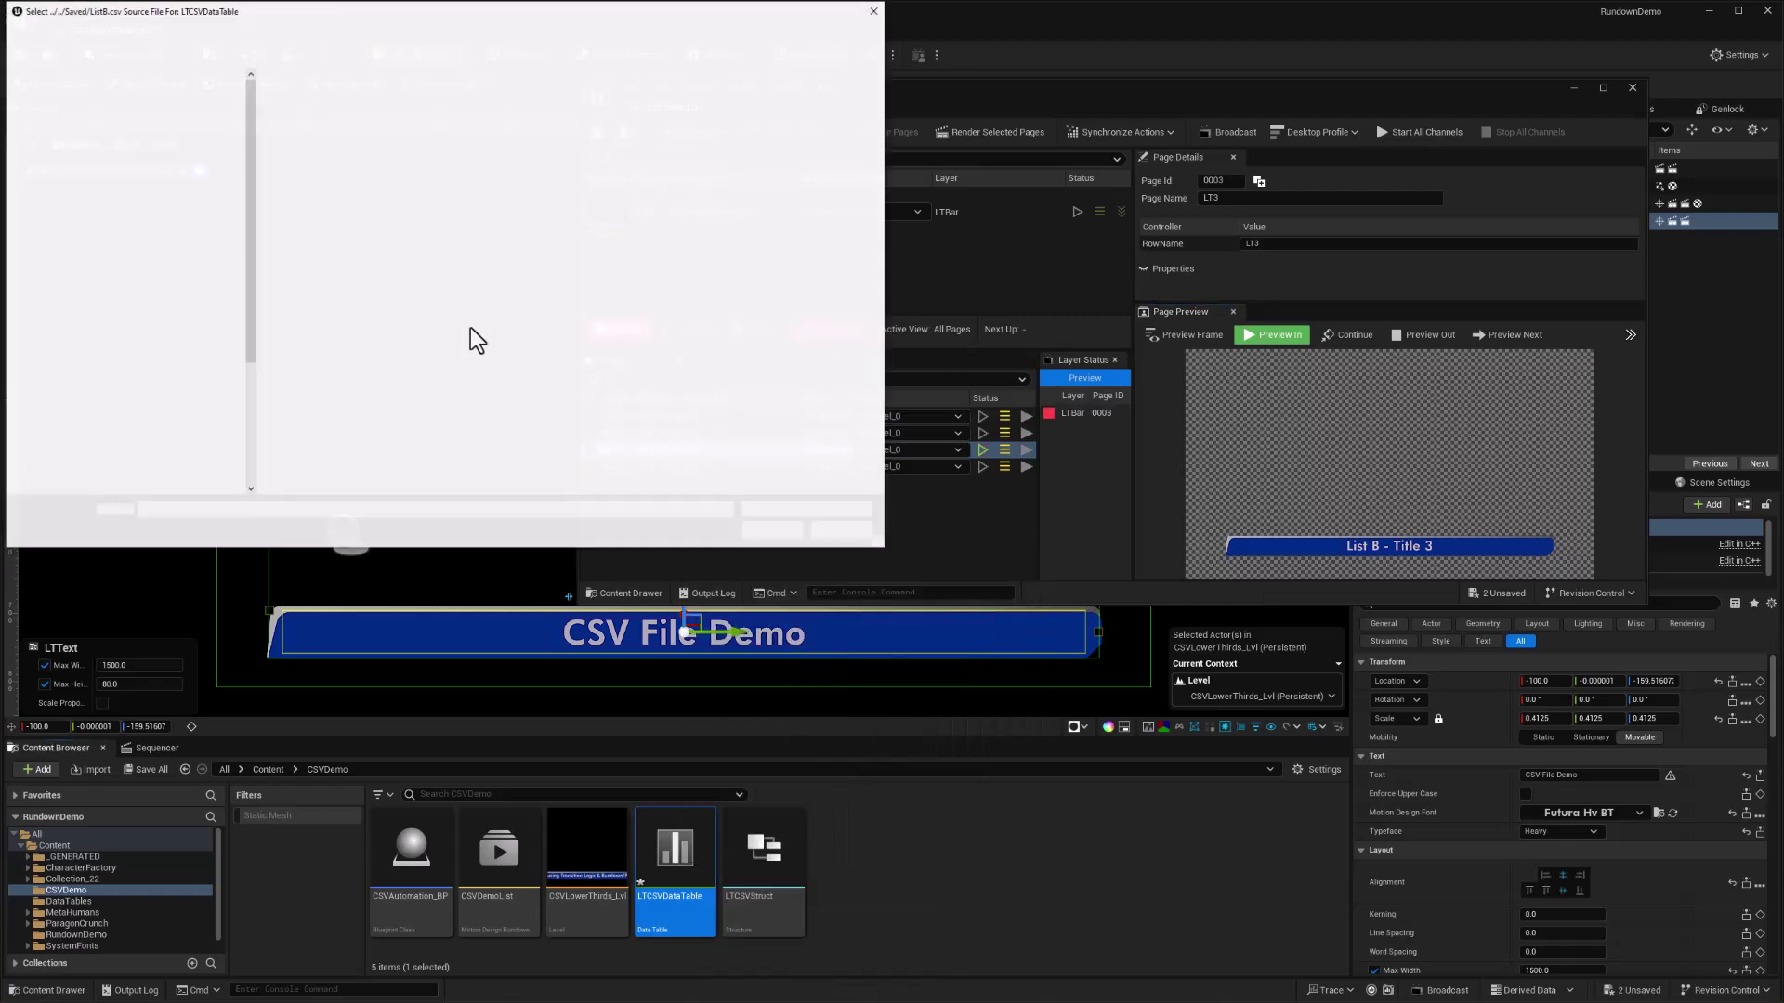
pyautogui.click(312, 272)
pyautogui.click(771, 530)
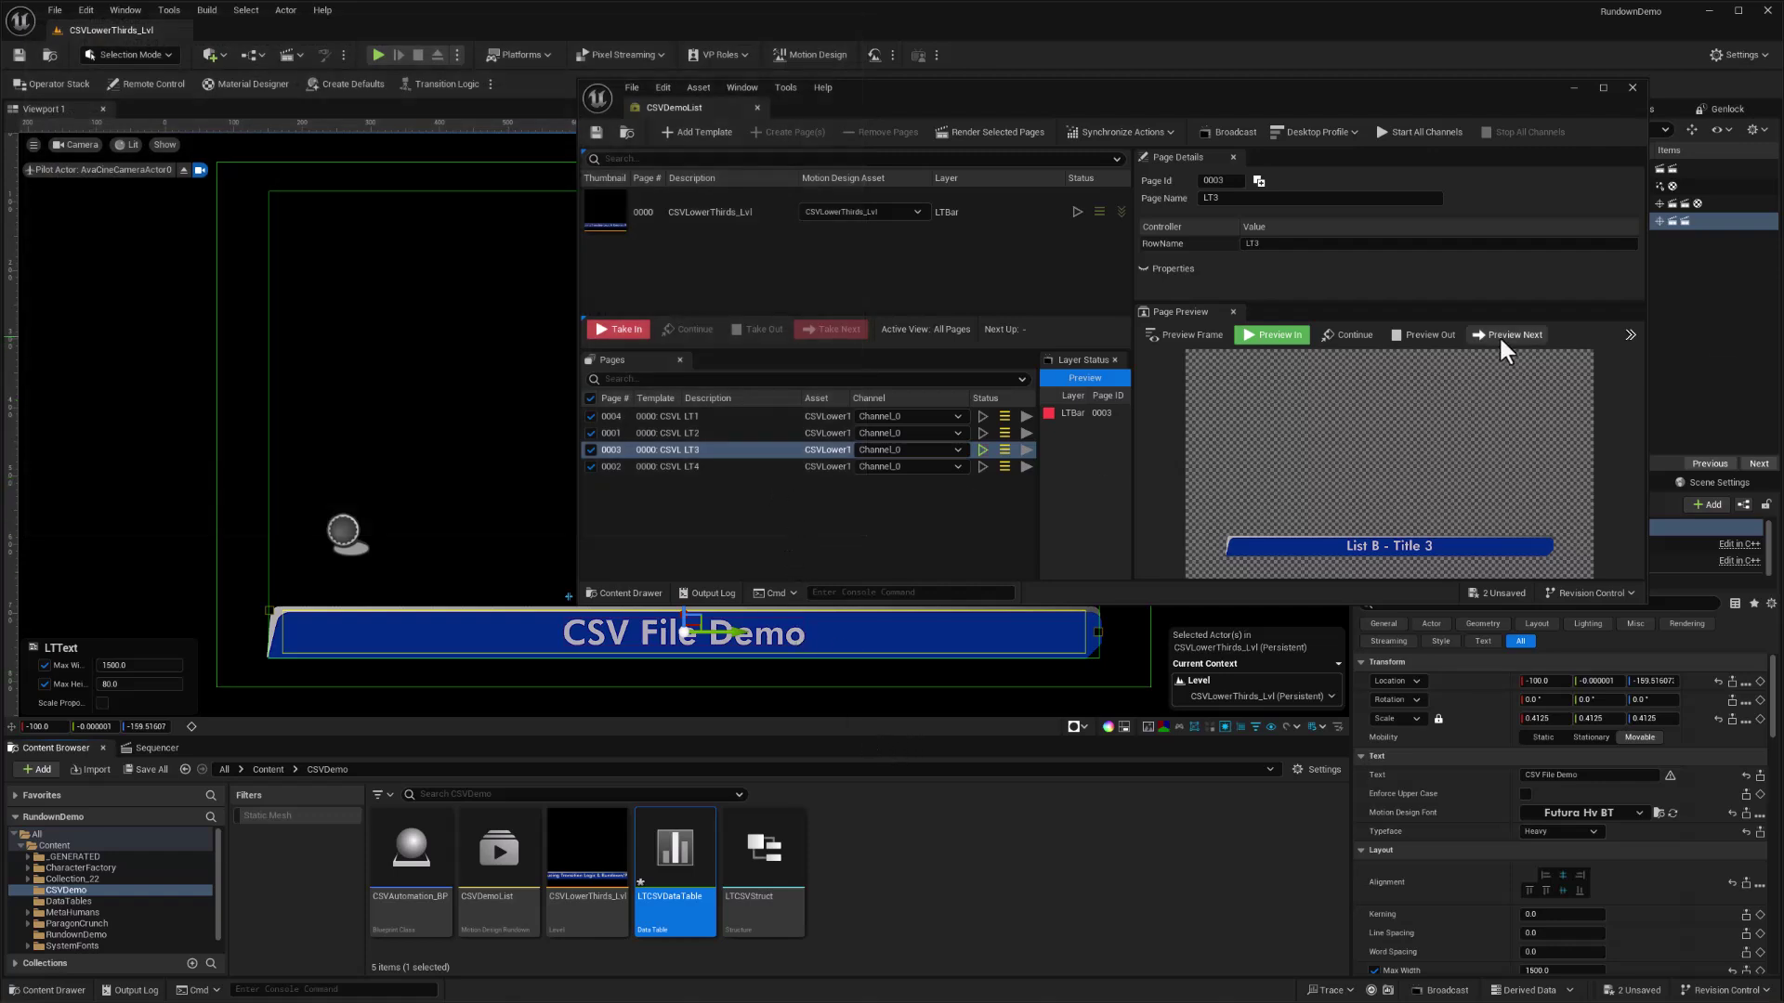
pyautogui.click(1505, 336)
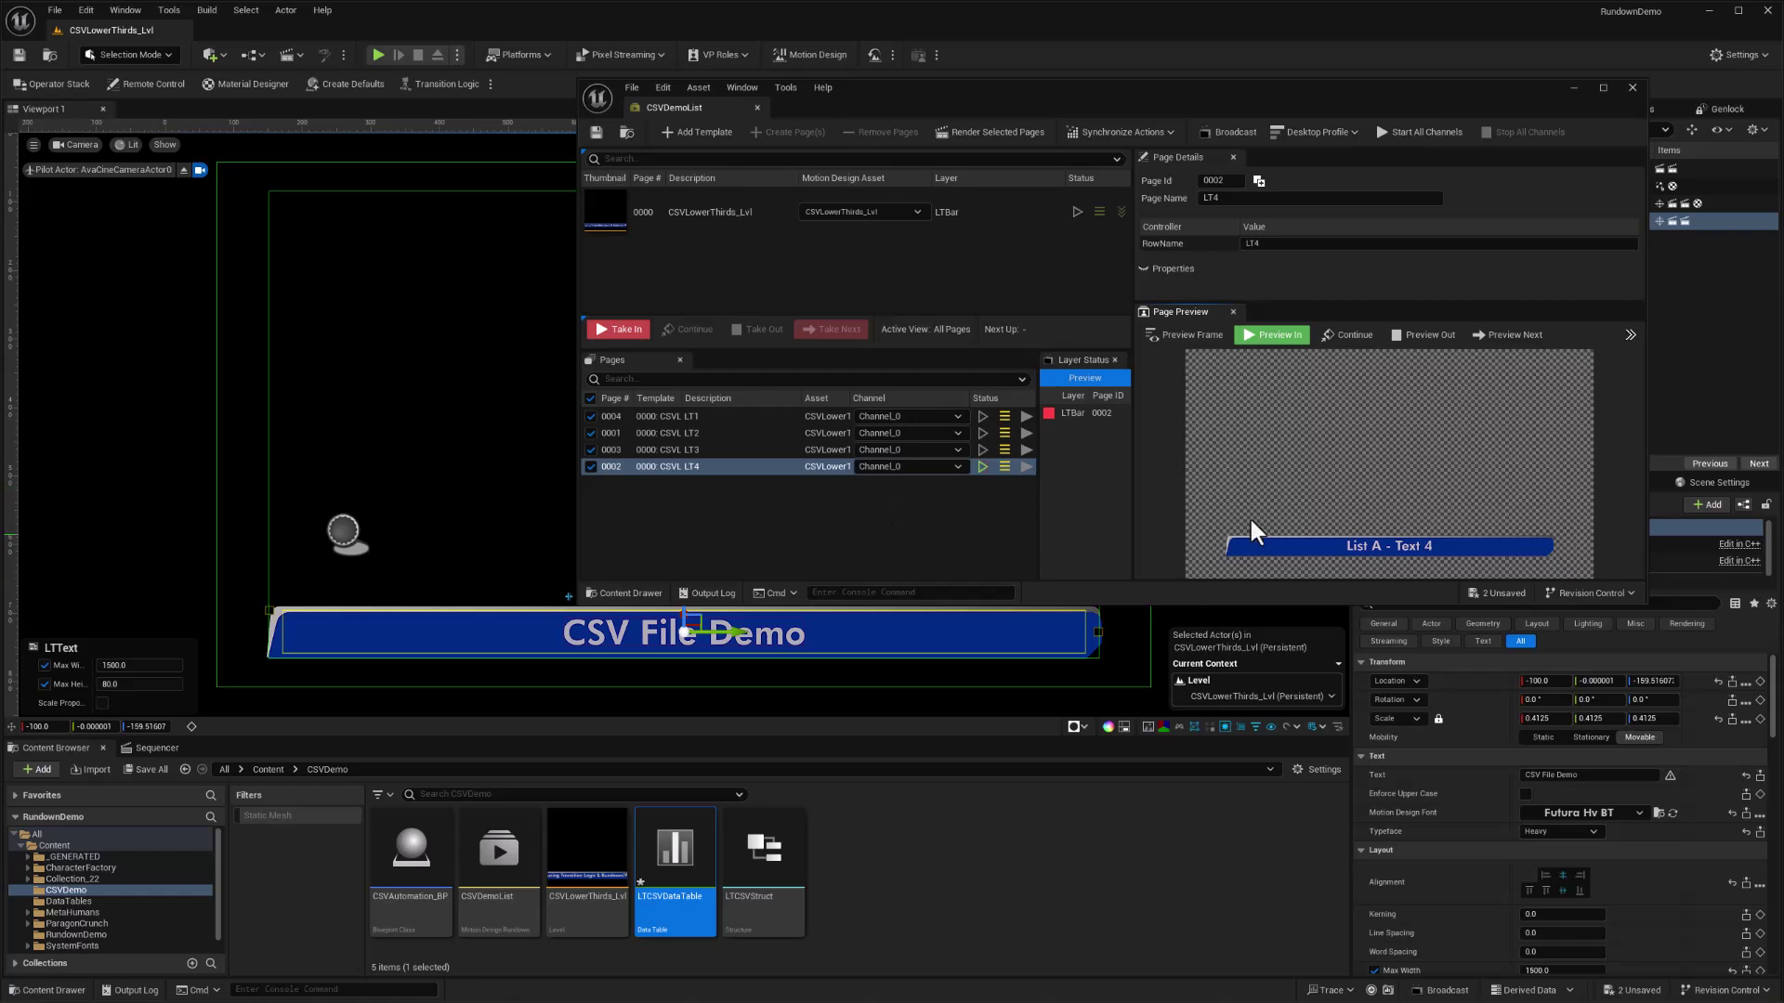
# - Select the CSVAutomation actor to show its Row Name LT1 and LTCSVDataTable source
pyautogui.click(341, 537)
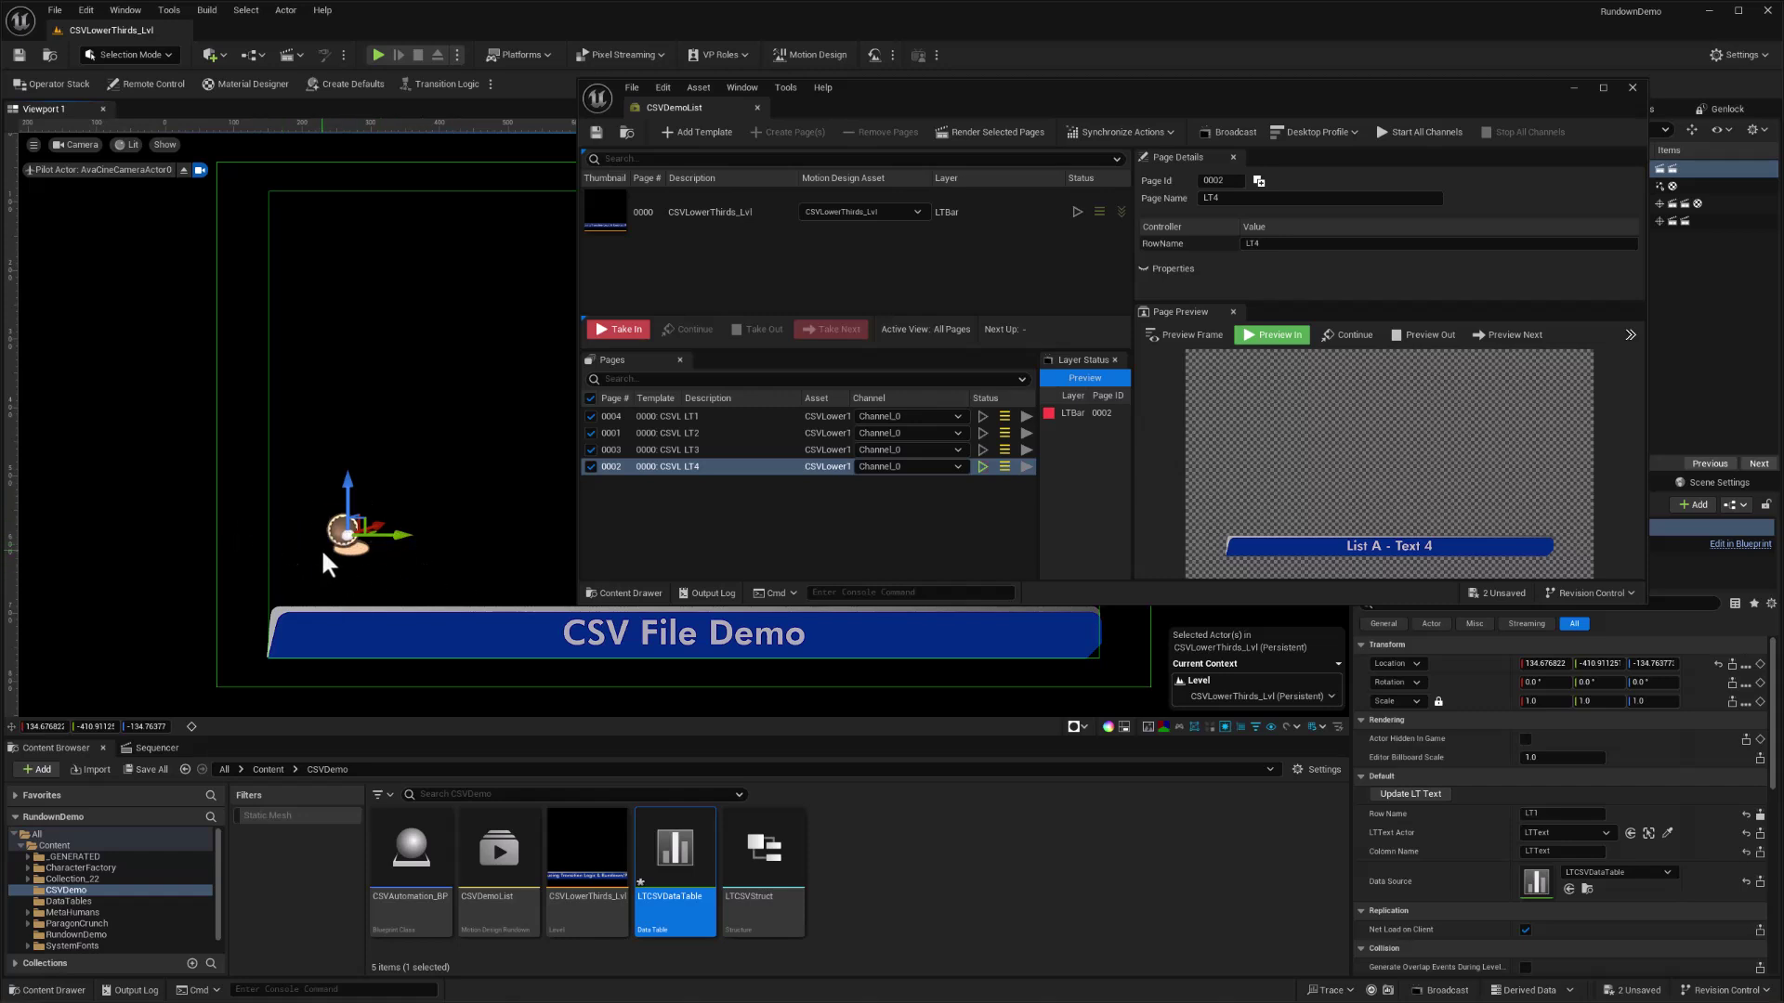
pyautogui.moveTo(675, 850)
pyautogui.moveTo(402, 865)
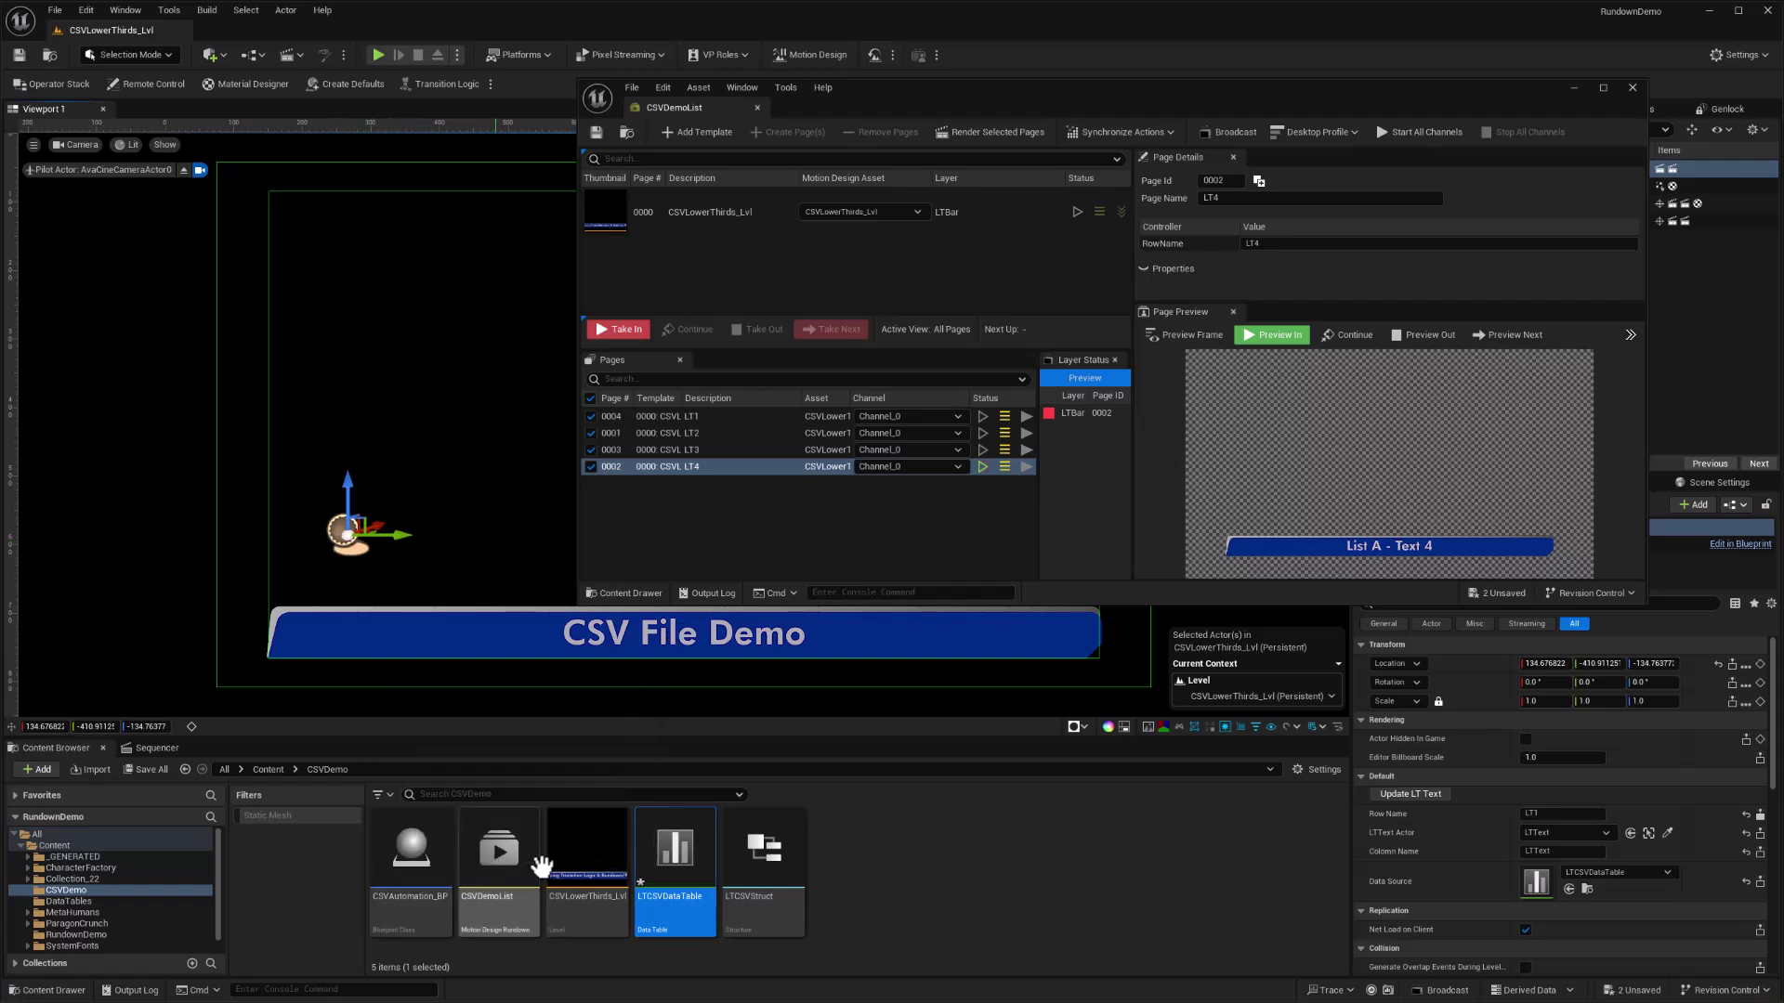
# - Select the CSVAutomation_BP event key, scrub to frame 17, then play the In animation from the start
pyautogui.click(156, 748)
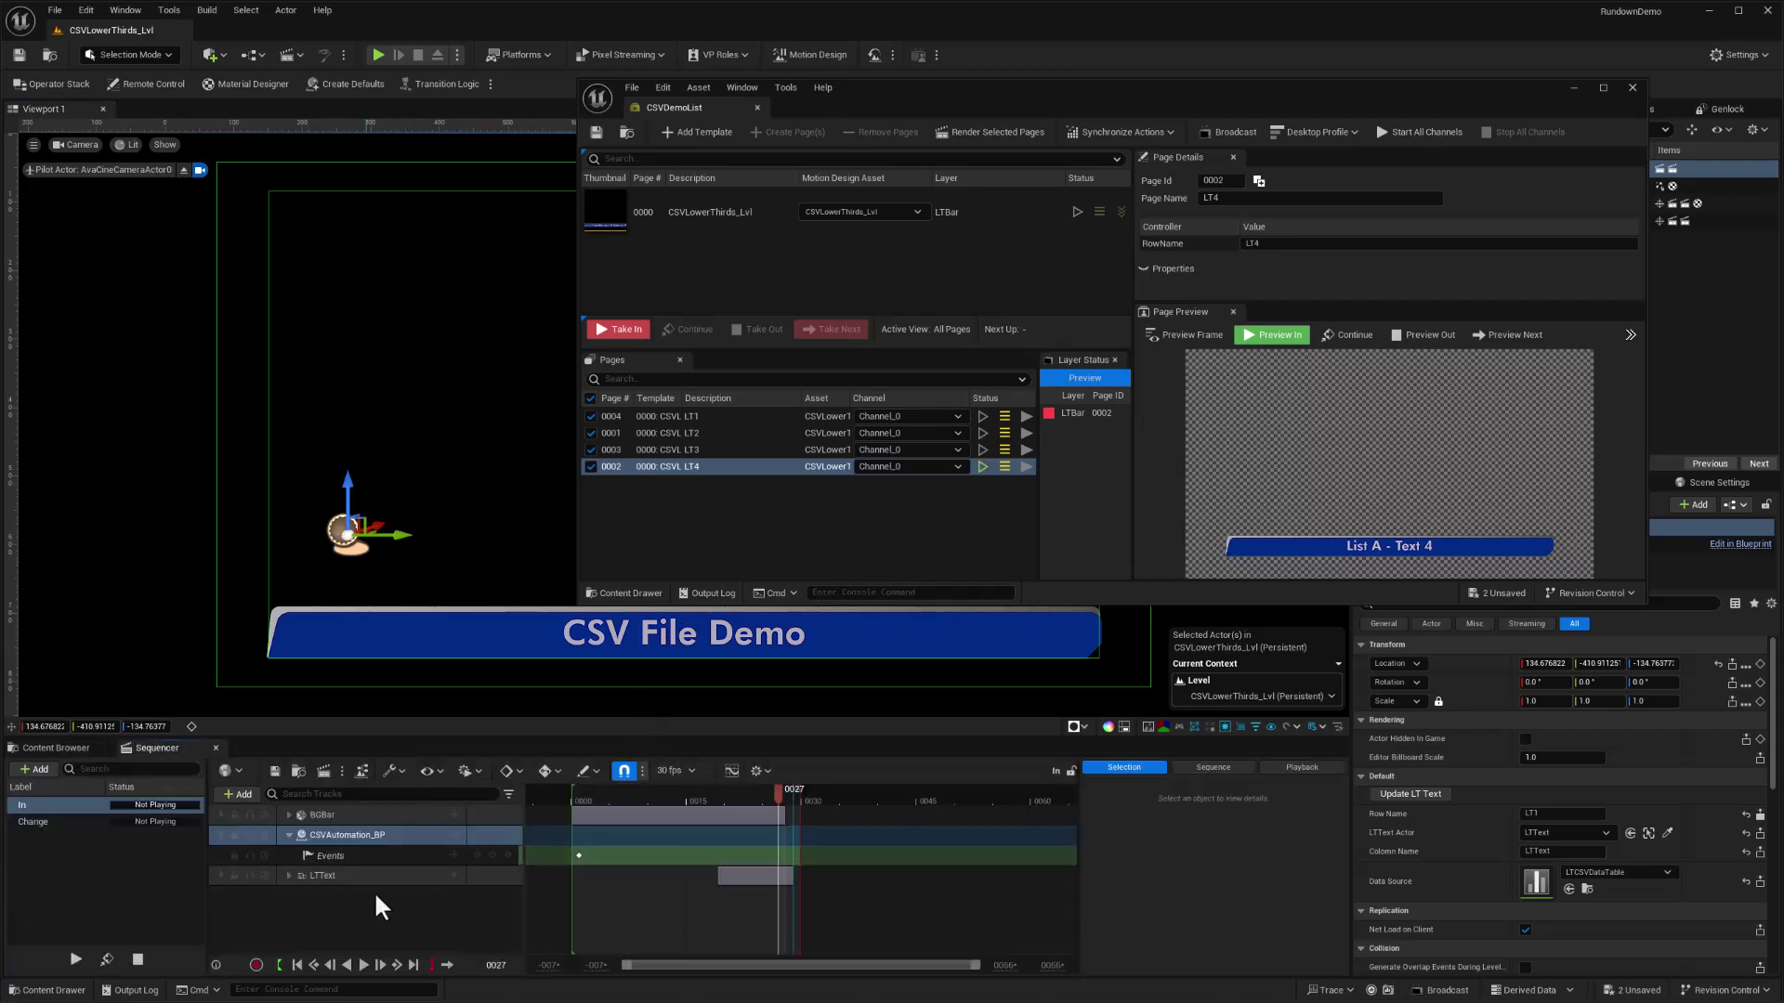
pyautogui.click(358, 836)
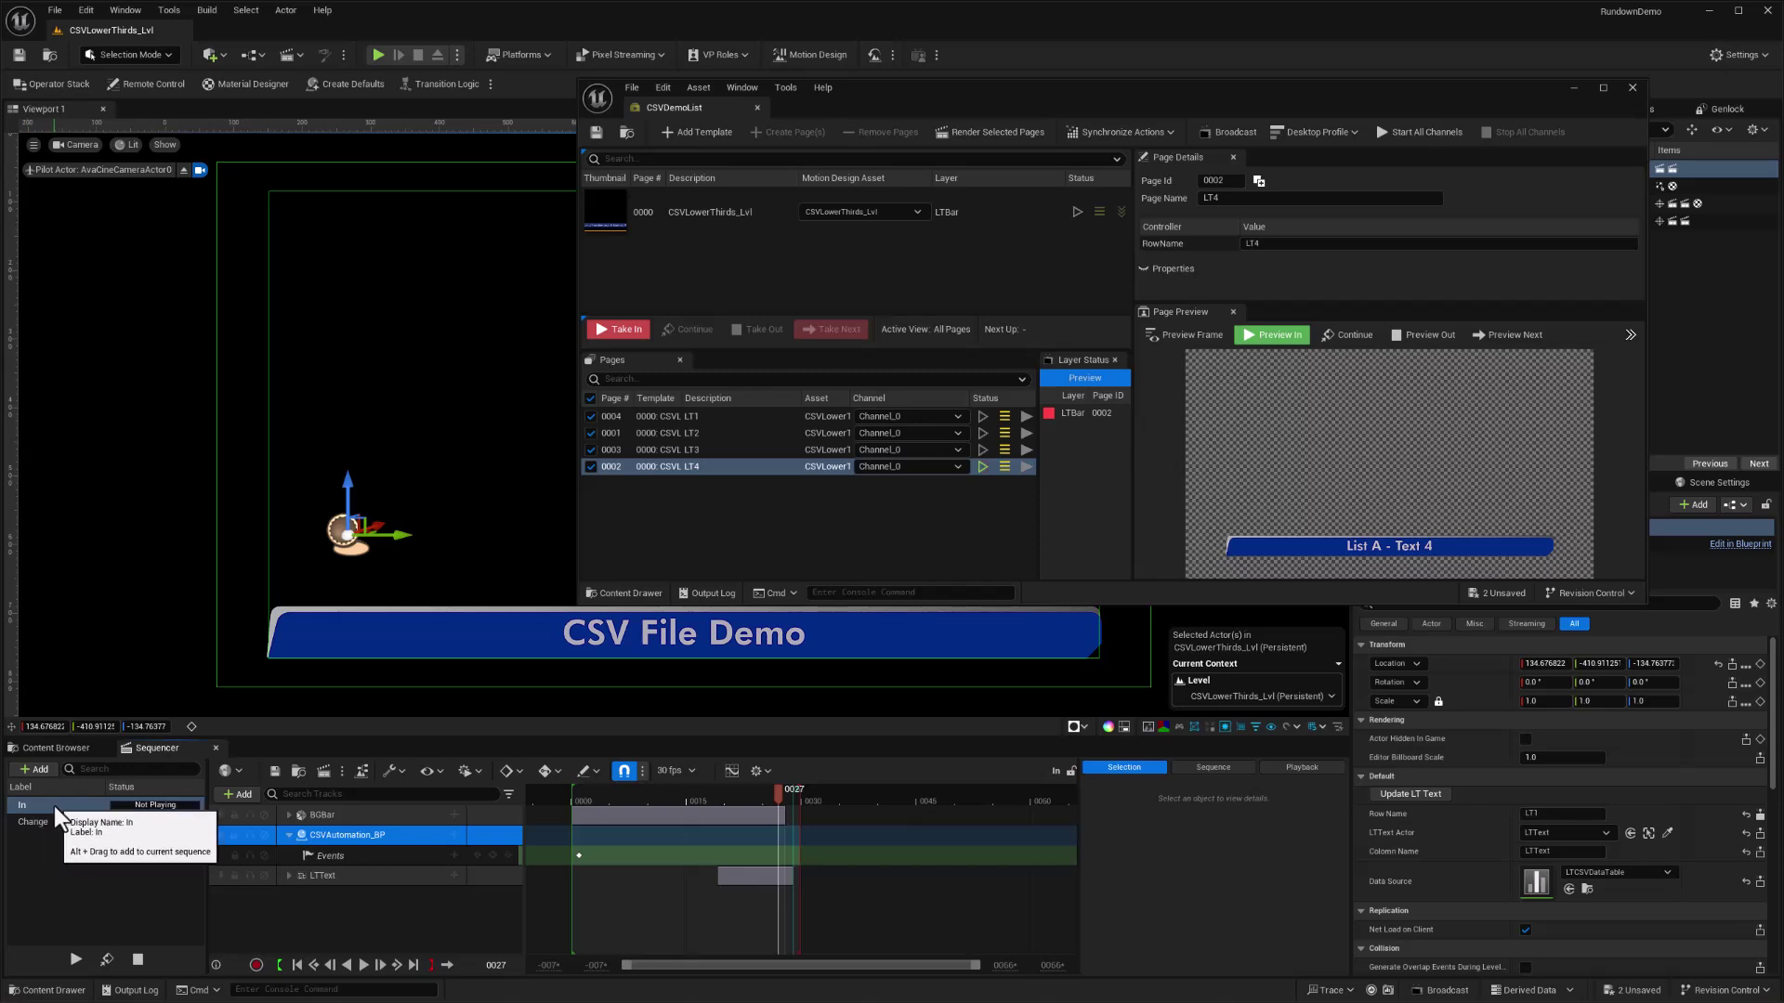
pyautogui.click(578, 855)
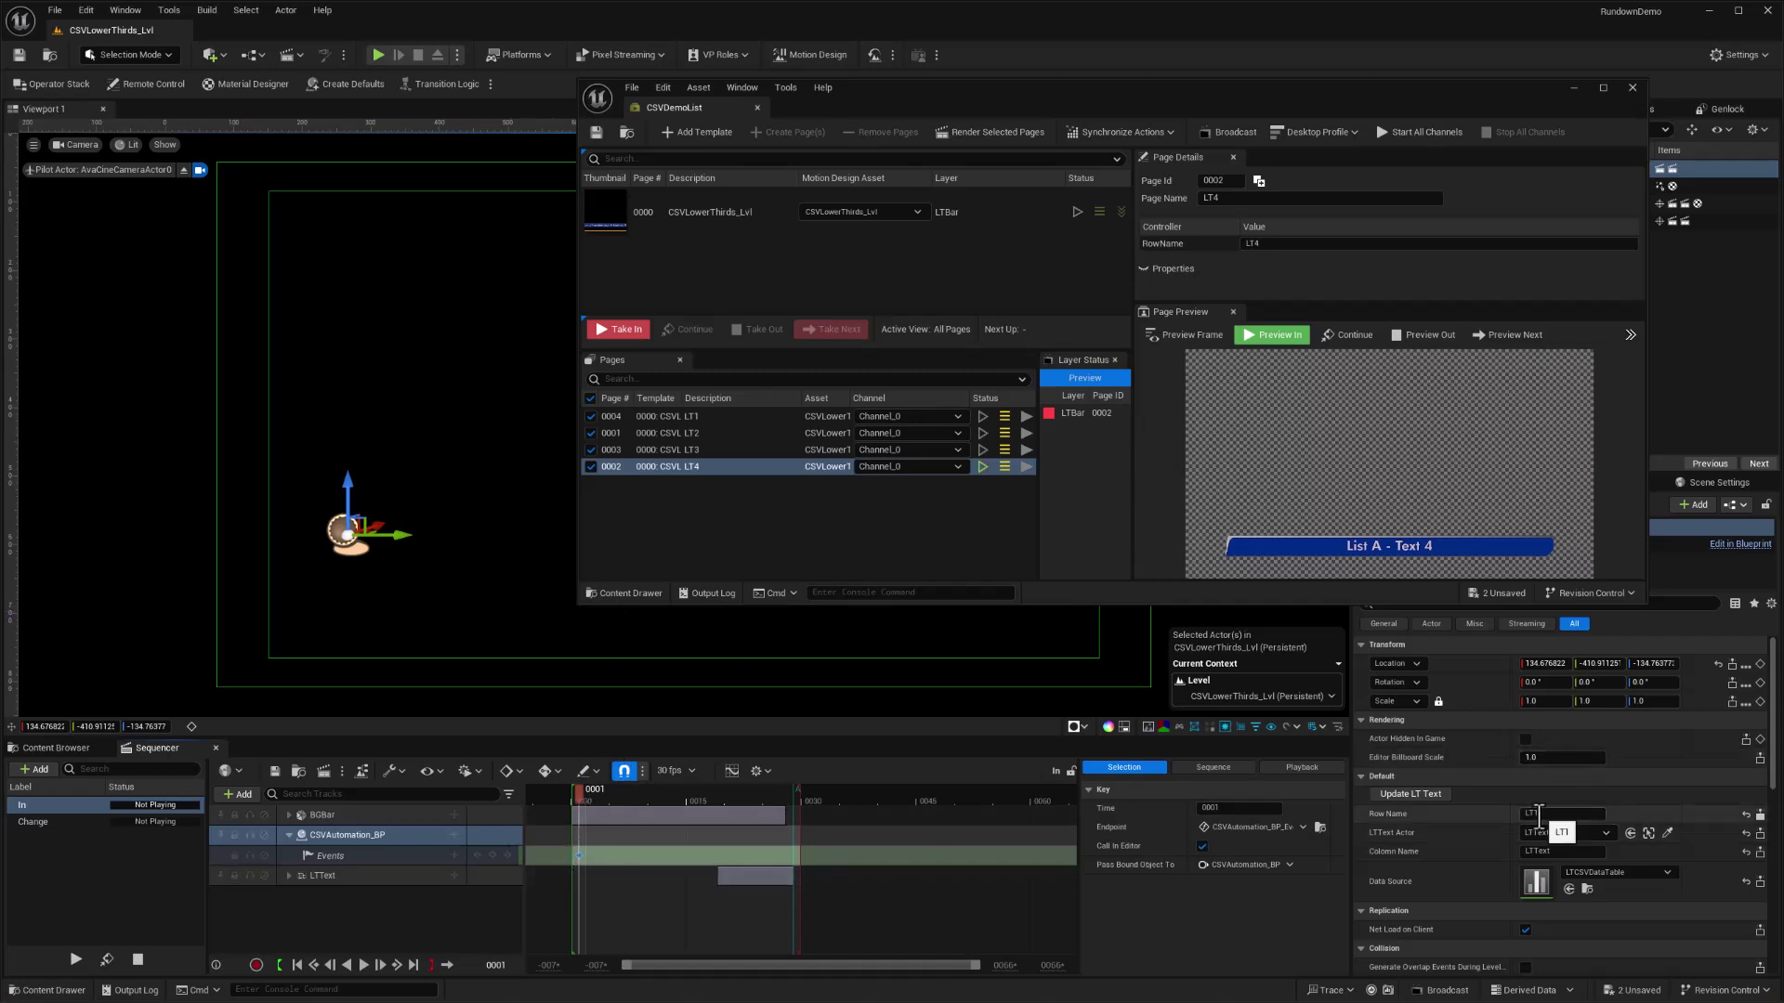
pyautogui.moveTo(578, 786); pyautogui.dragTo(706, 804)
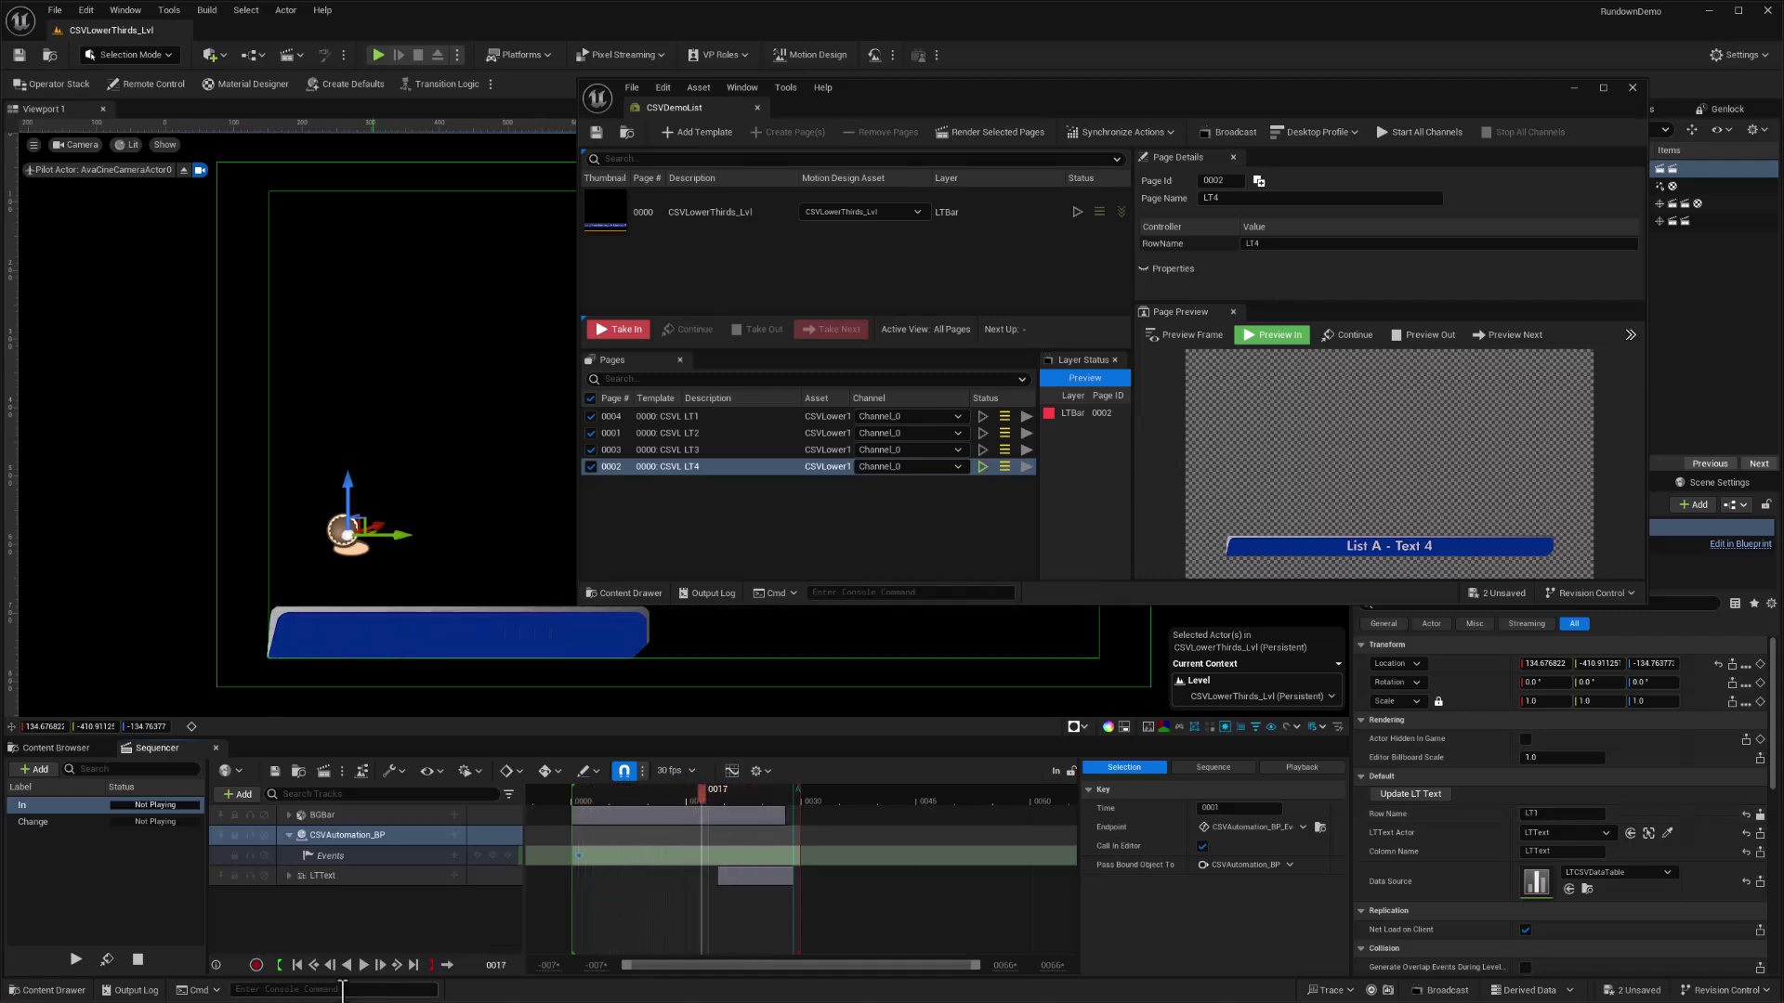
pyautogui.click(297, 966)
pyautogui.click(364, 968)
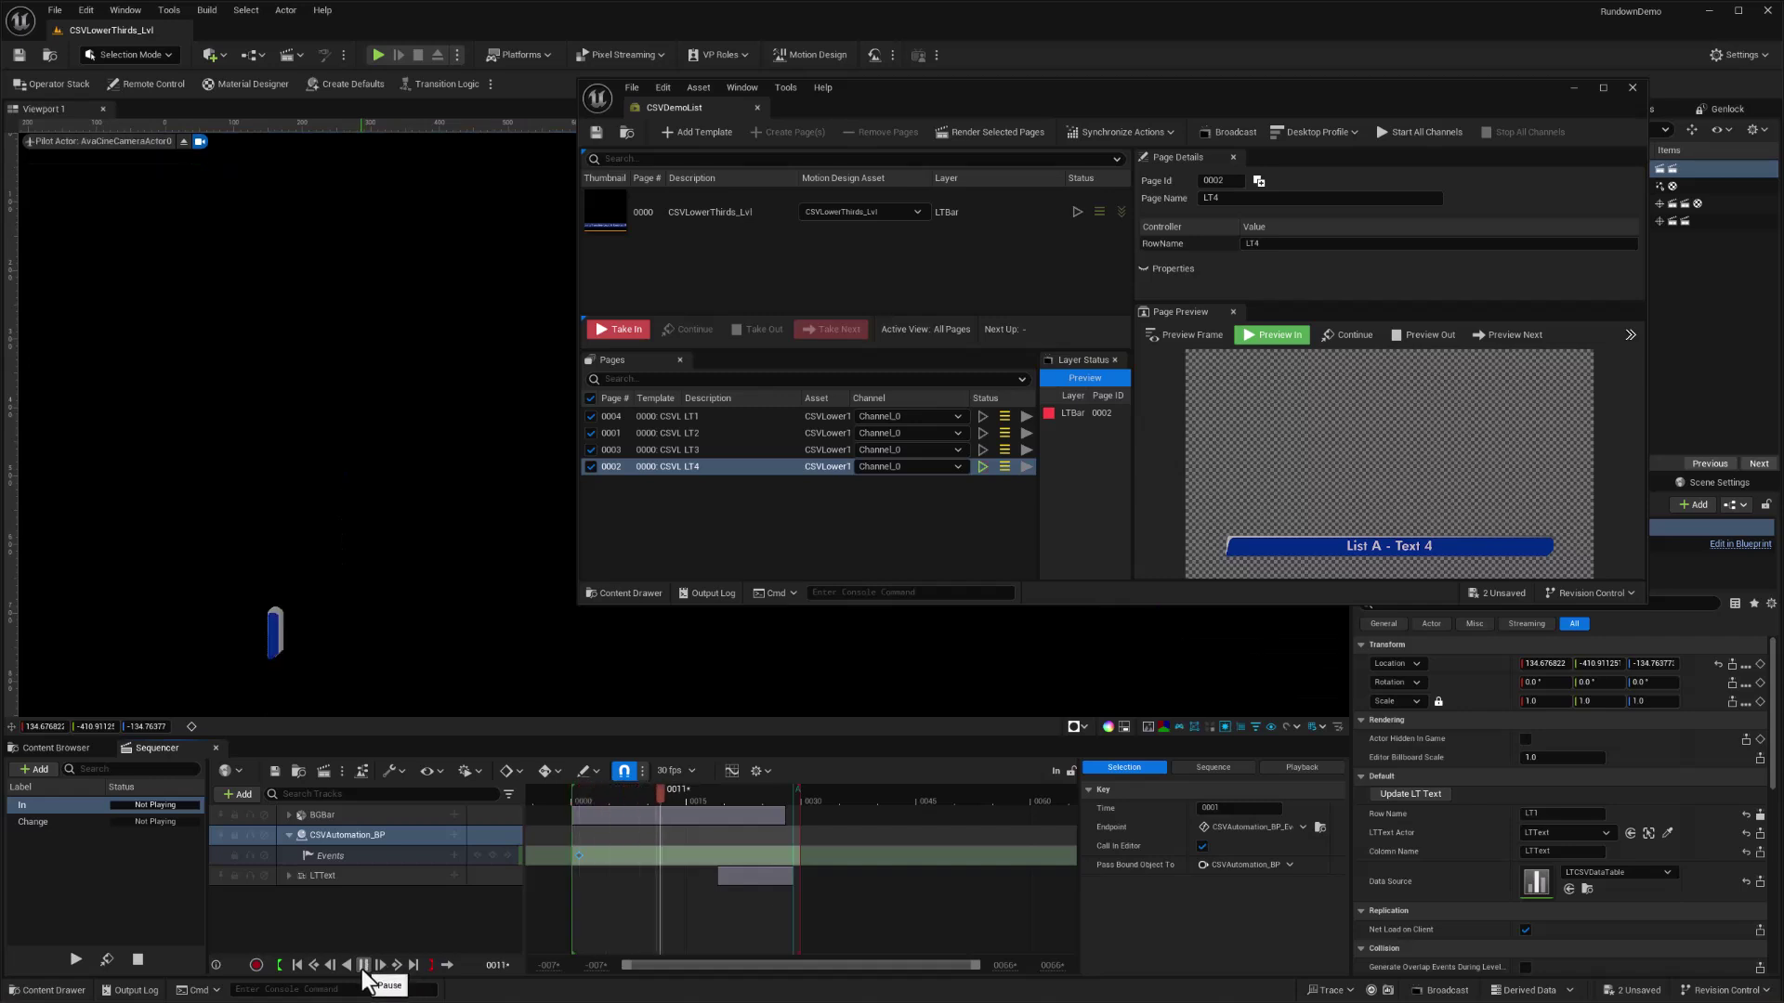
pyautogui.click(364, 966)
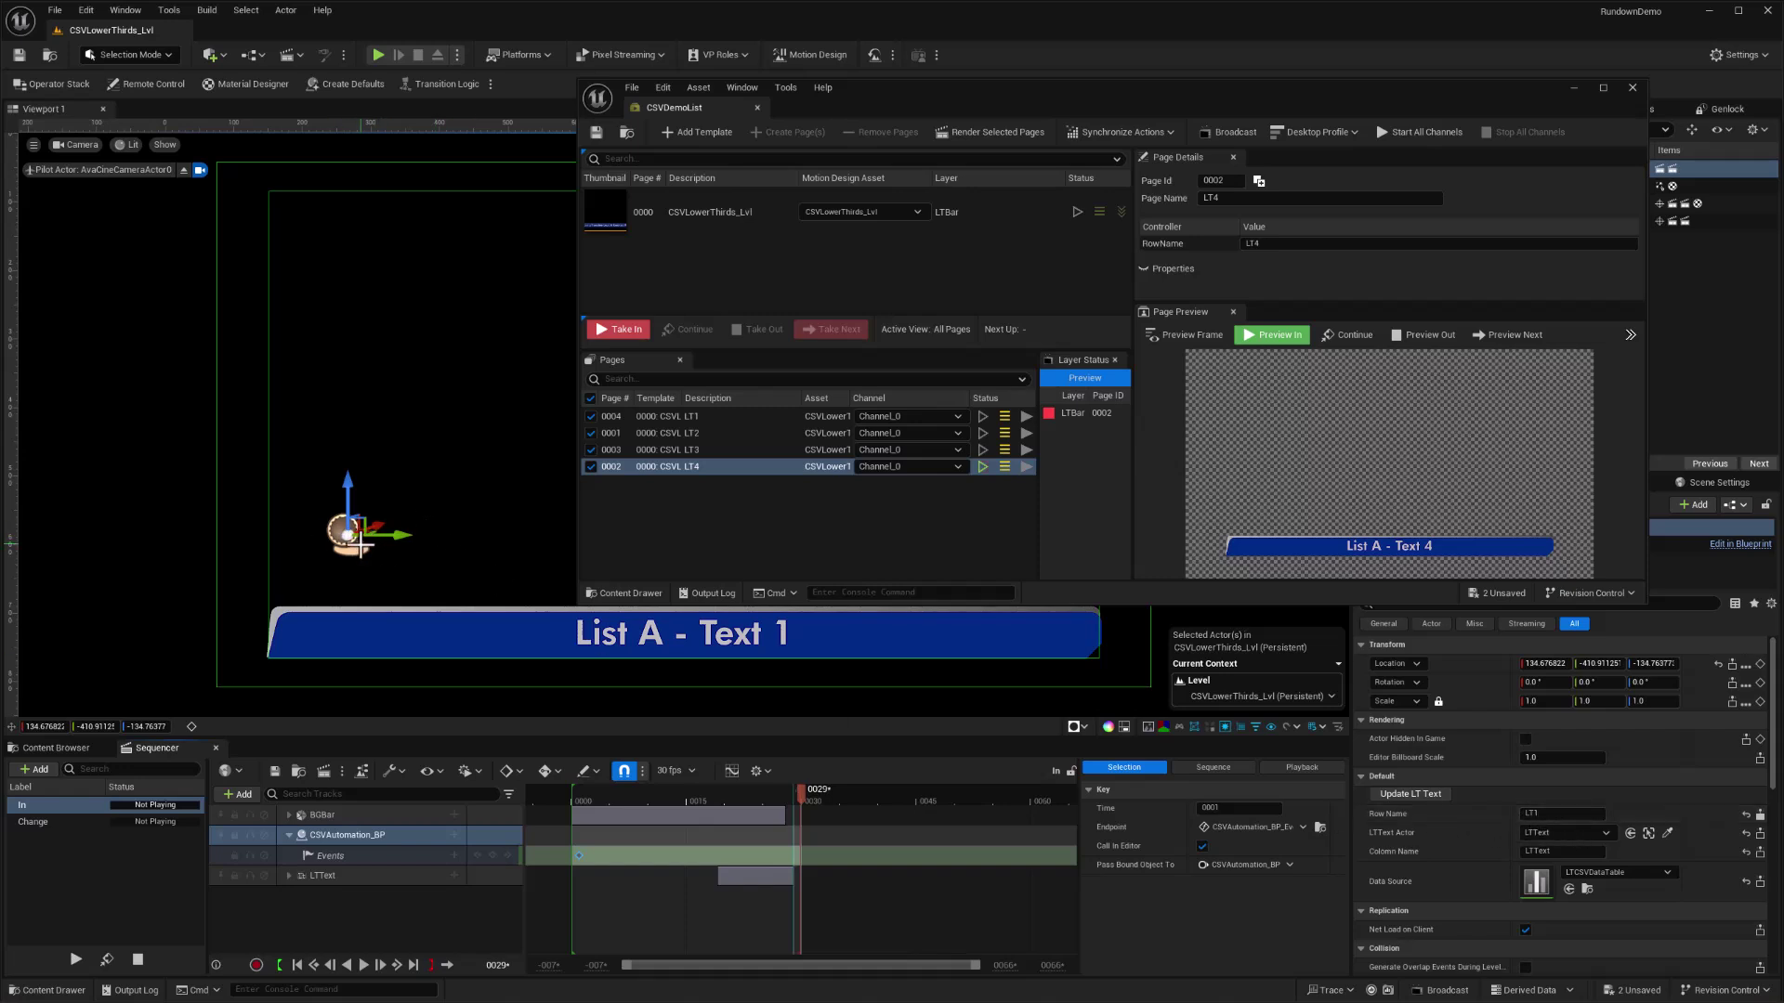
# - Scrub the Change sequence, set the actor's Row Name to LT4, and play it
pyautogui.doubleClick(48, 823)
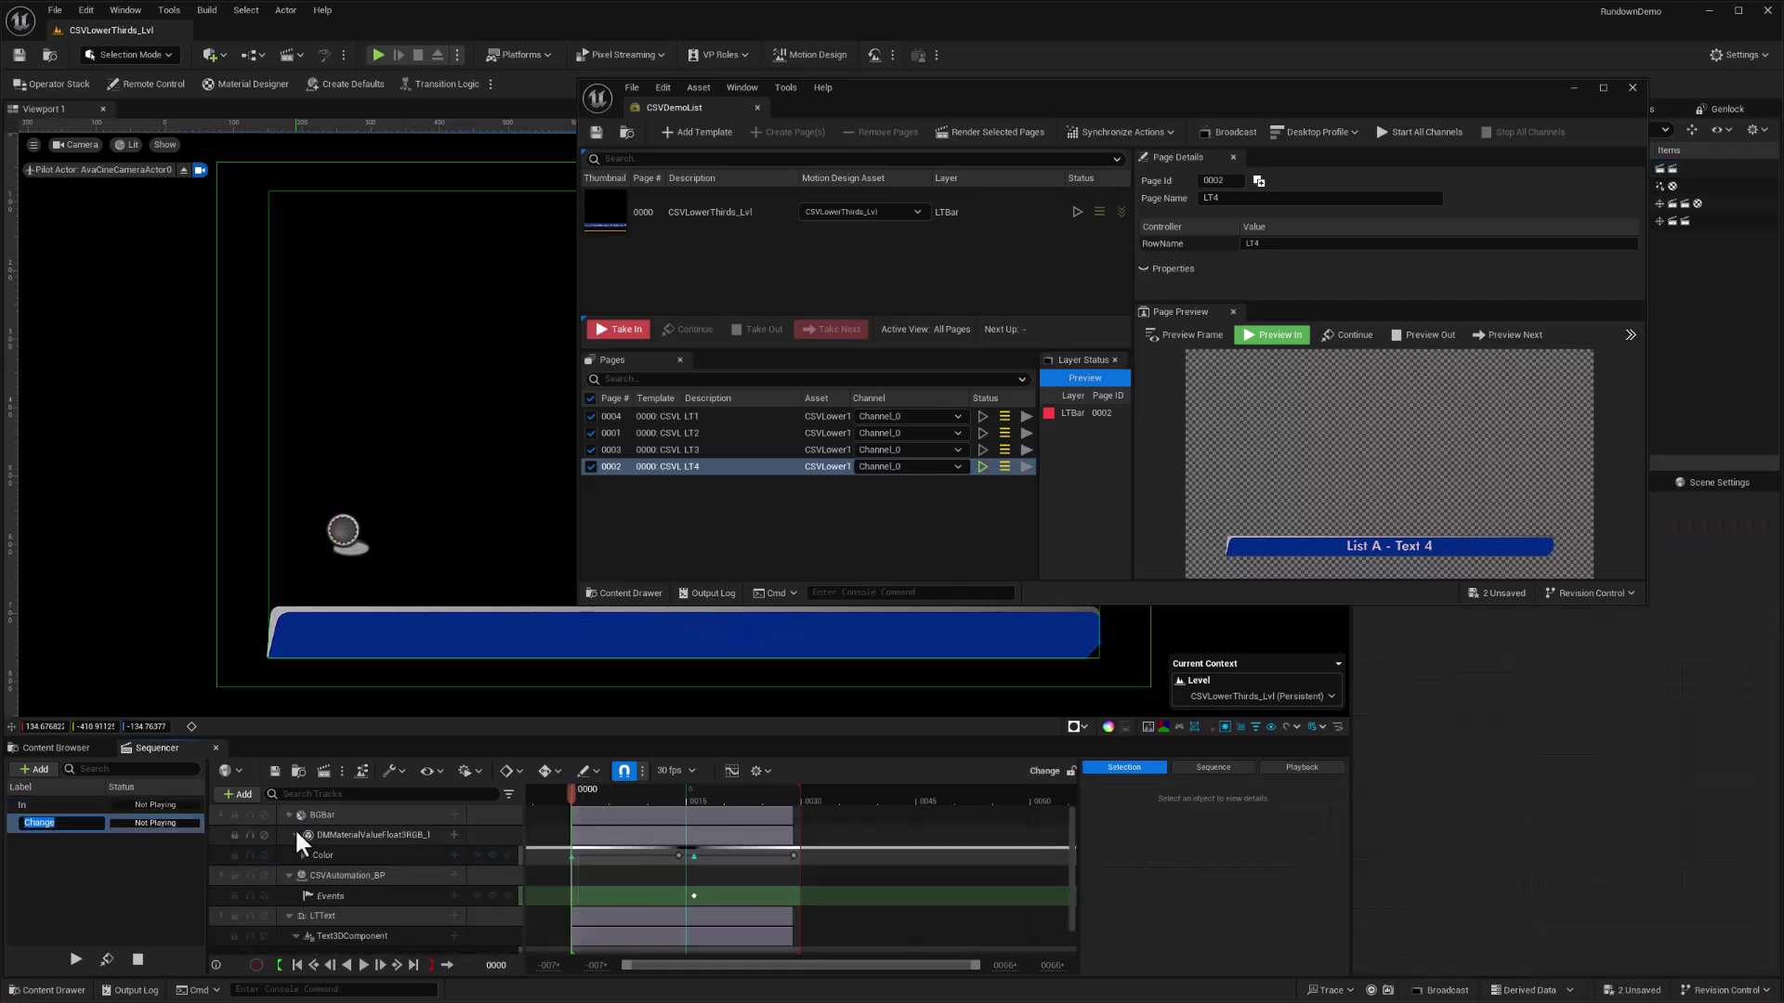
pyautogui.moveTo(588, 793); pyautogui.dragTo(641, 794)
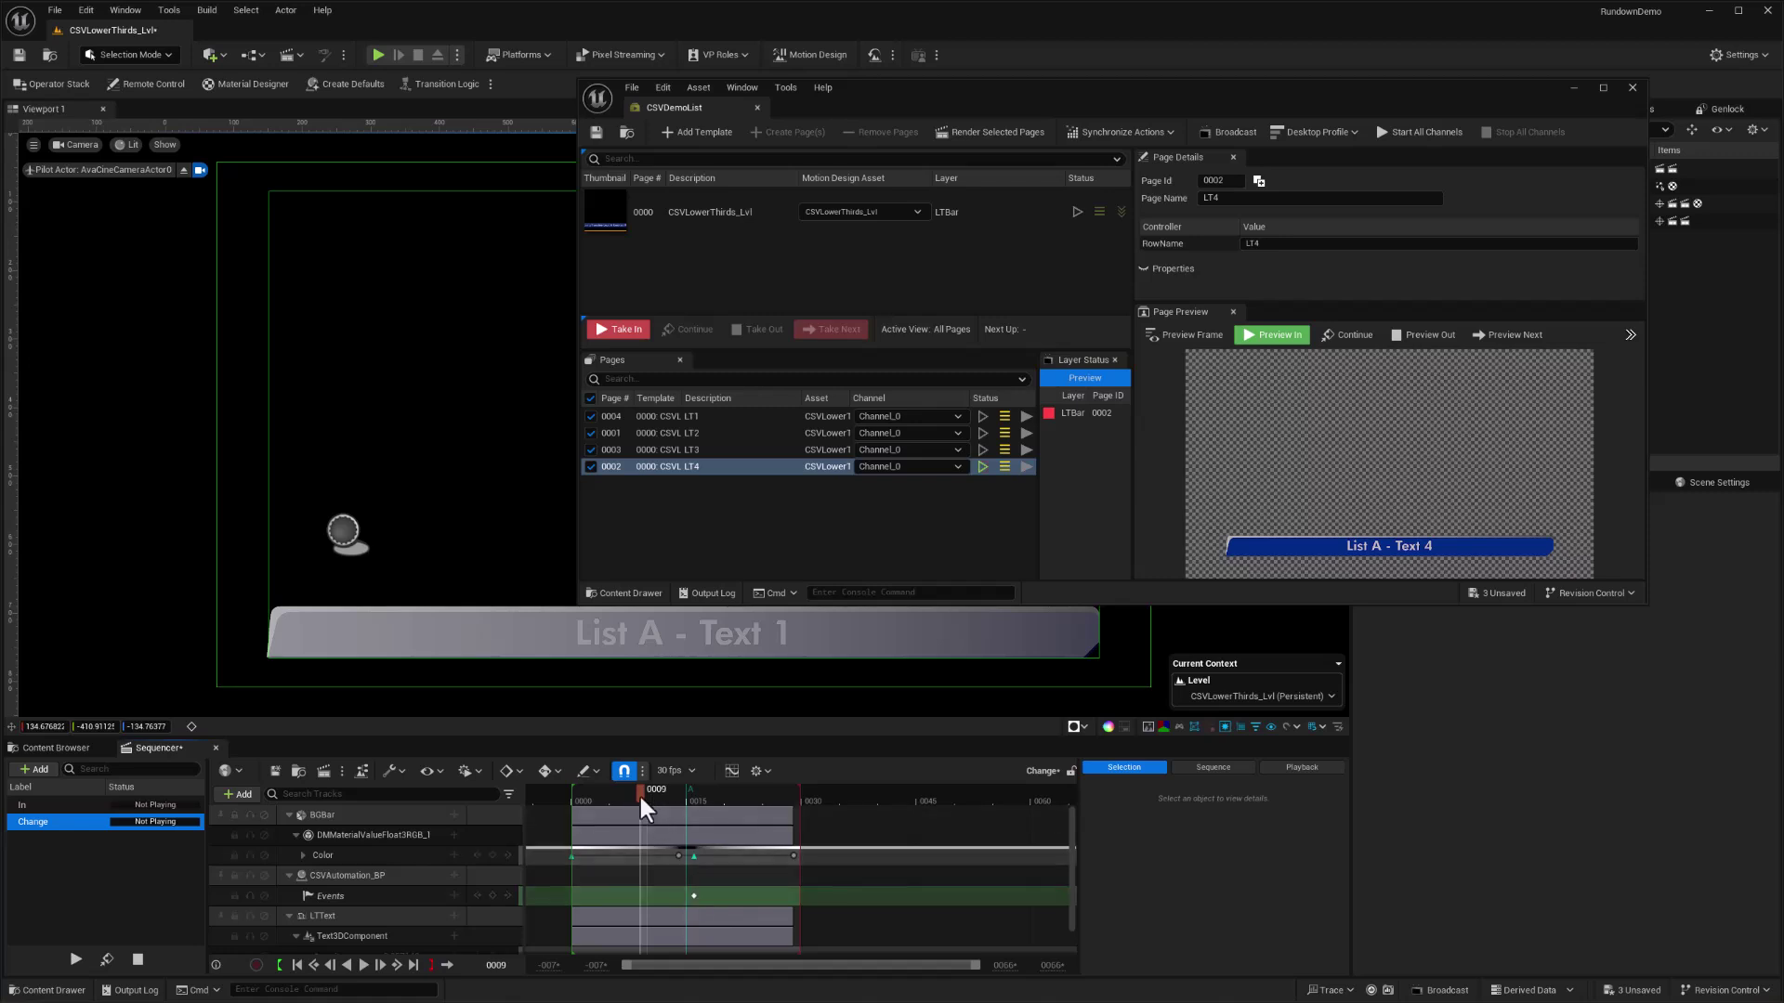
pyautogui.moveTo(640, 797); pyautogui.dragTo(576, 799)
pyautogui.click(346, 543)
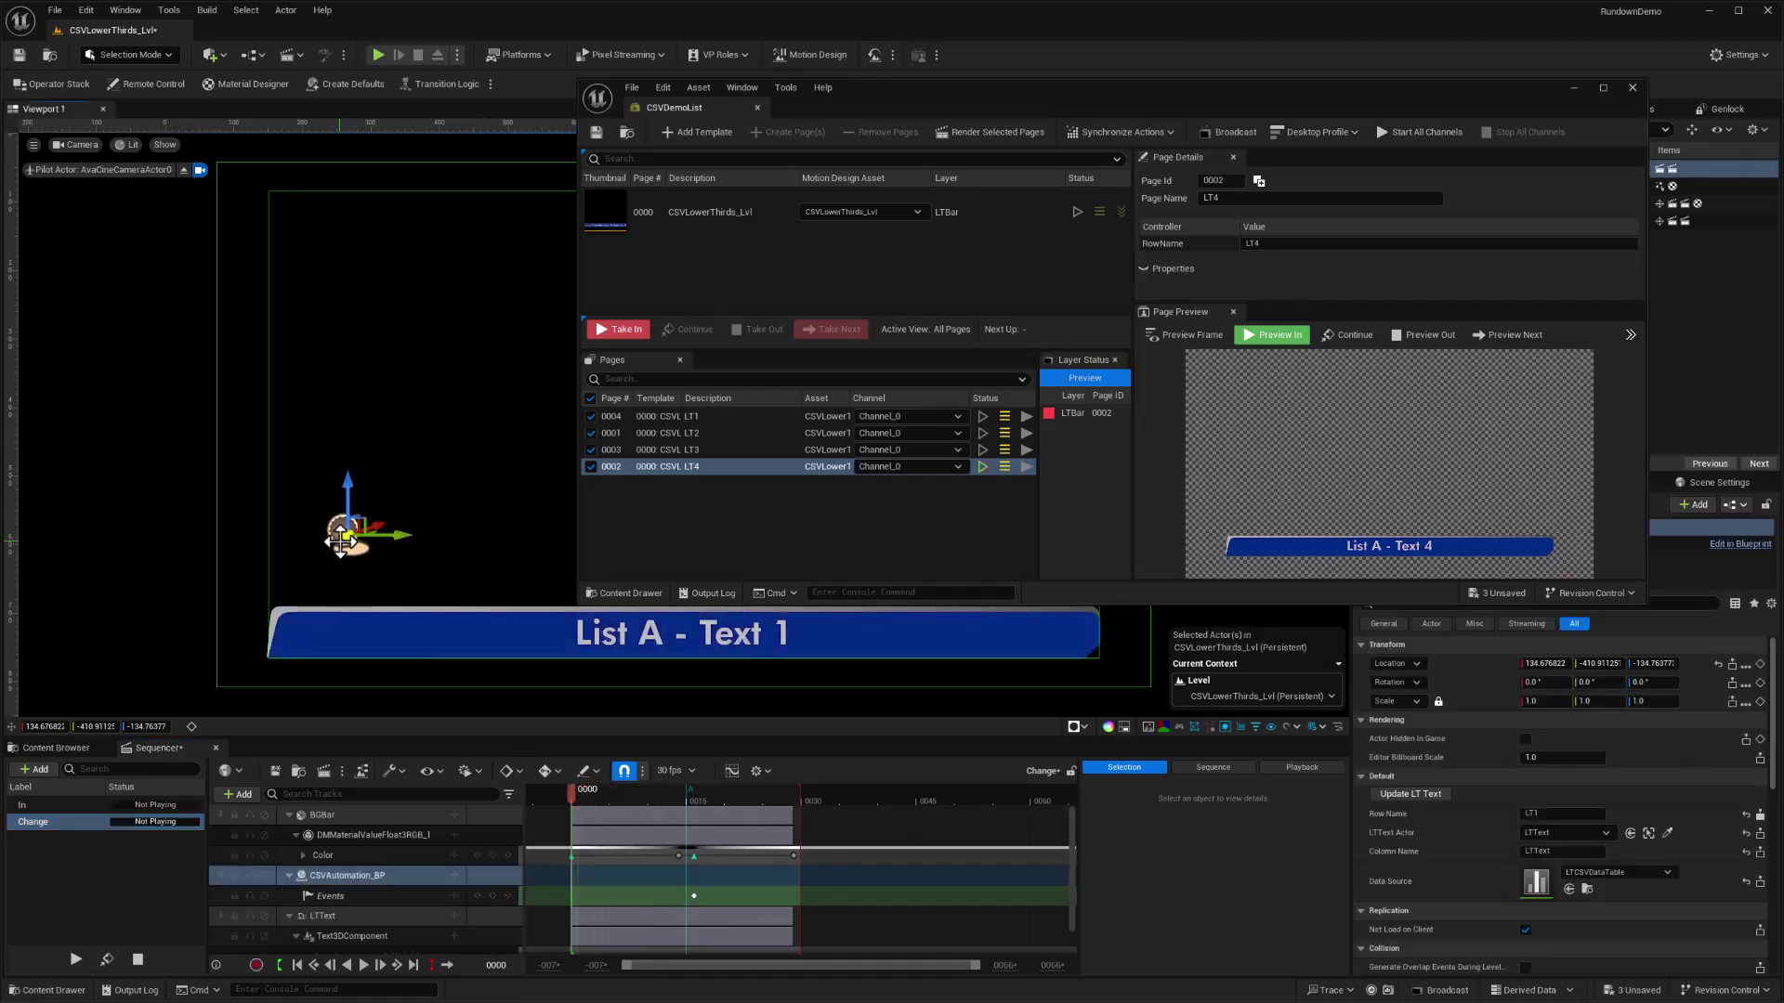
pyautogui.click(1533, 814)
pyautogui.click(364, 965)
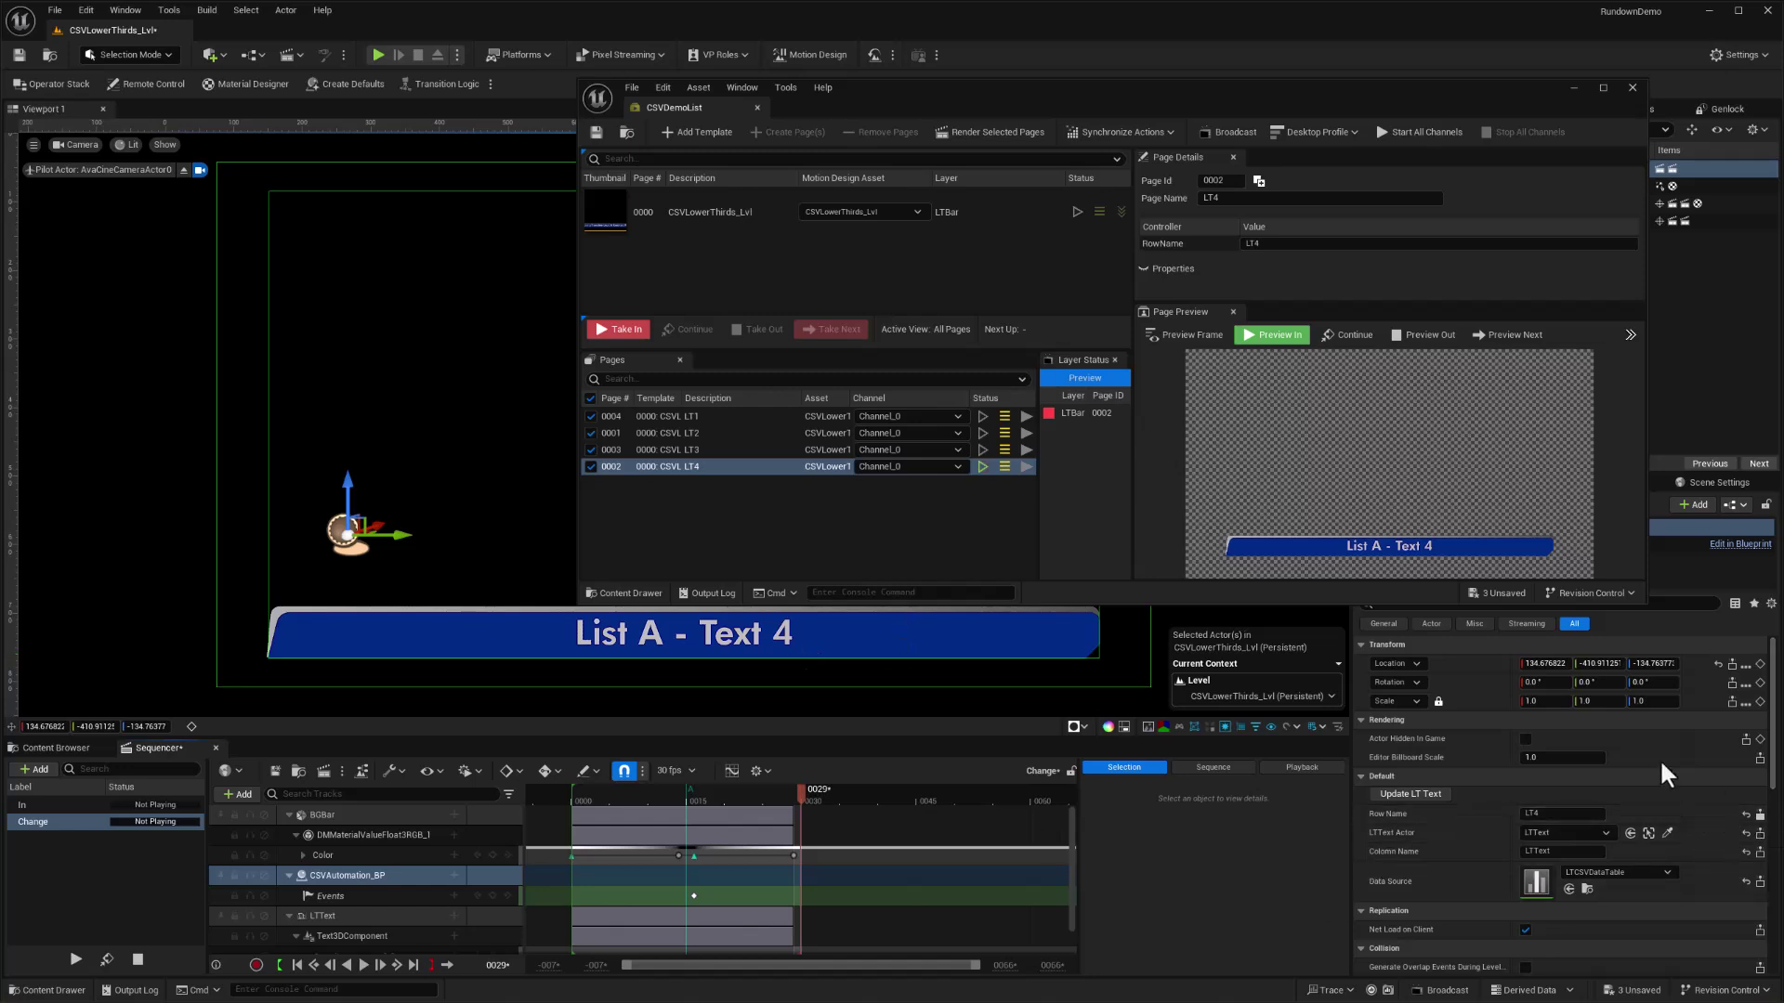
# - Drag the Remote Control preset window off to the right edge of the screen
pyautogui.moveTo(1680, 326); pyautogui.dragTo(1164, 408)
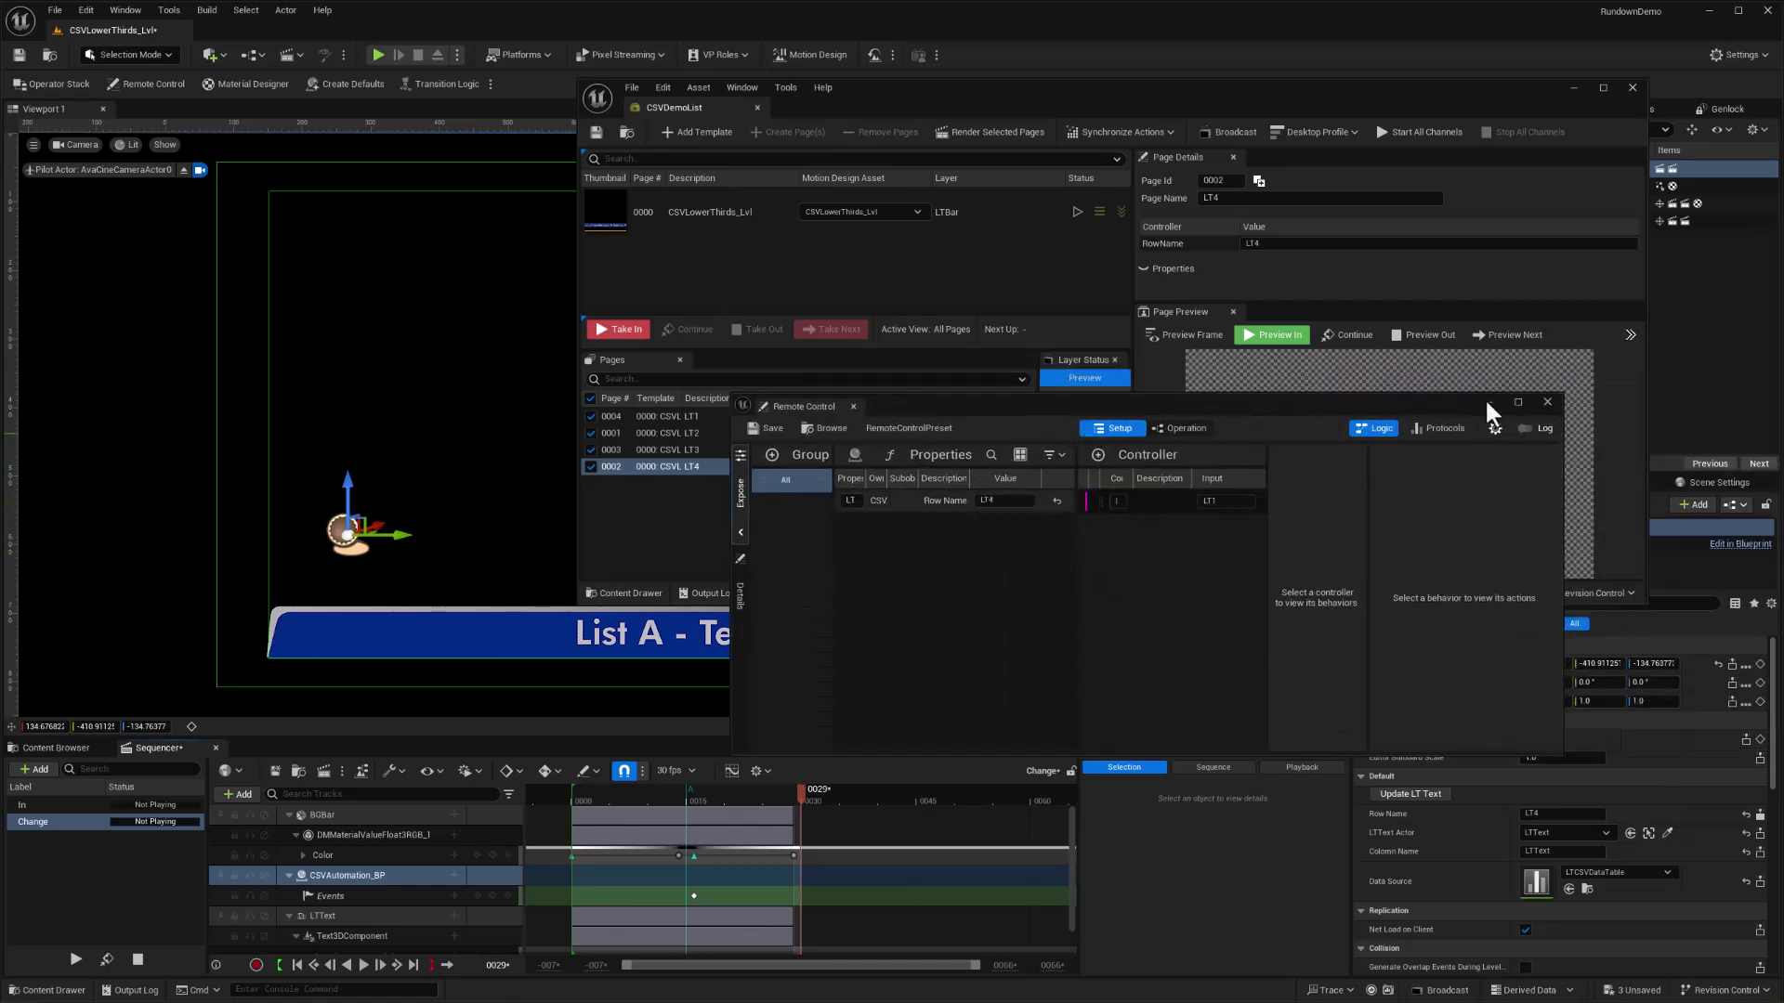
pyautogui.moveTo(1311, 405); pyautogui.dragTo(1783, 386)
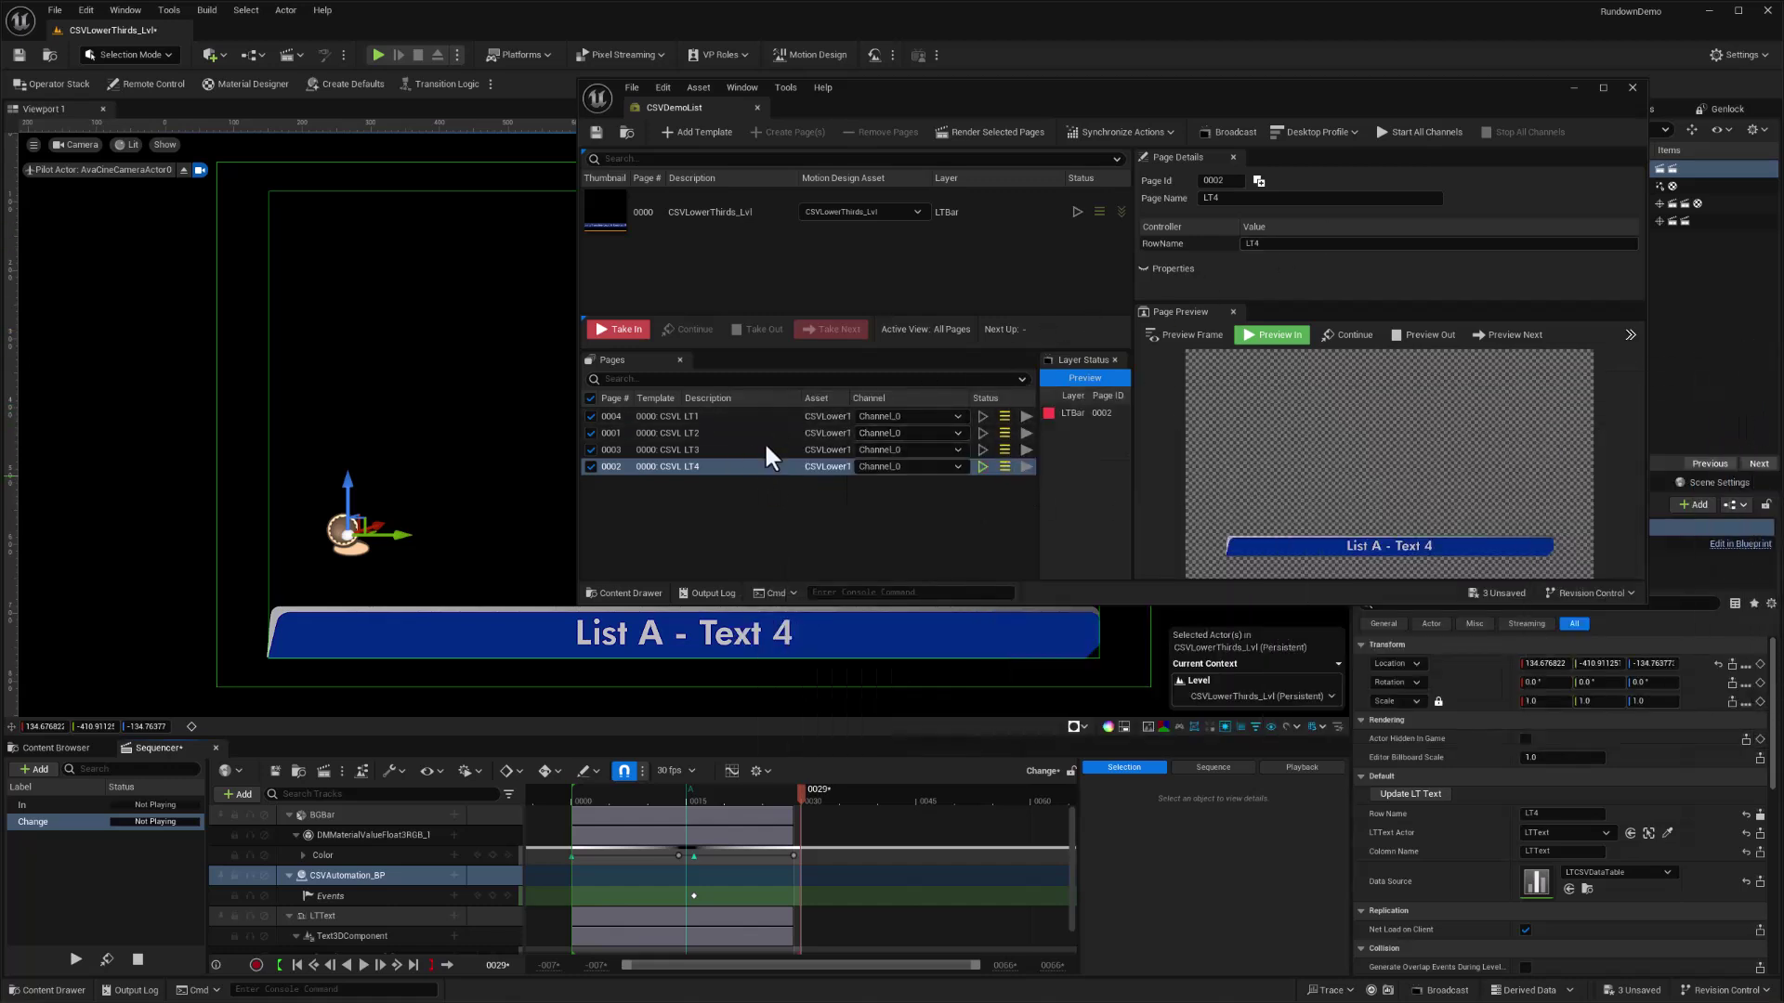